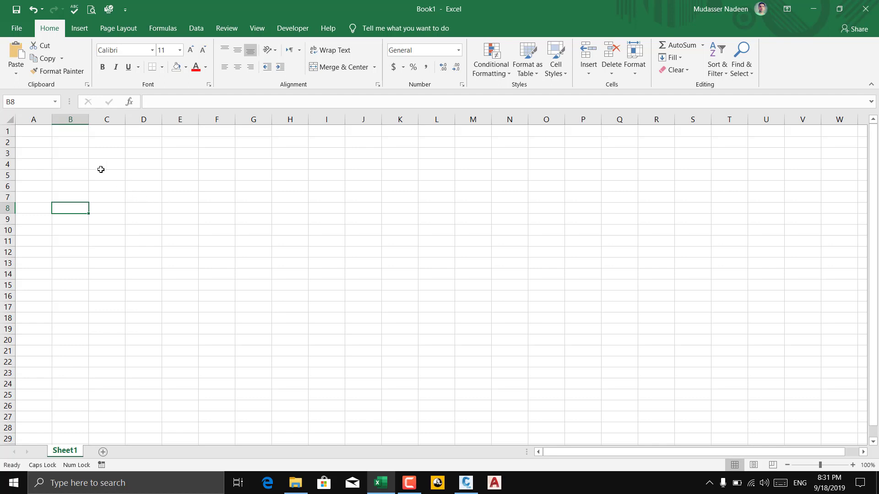
pyautogui.click(40, 132)
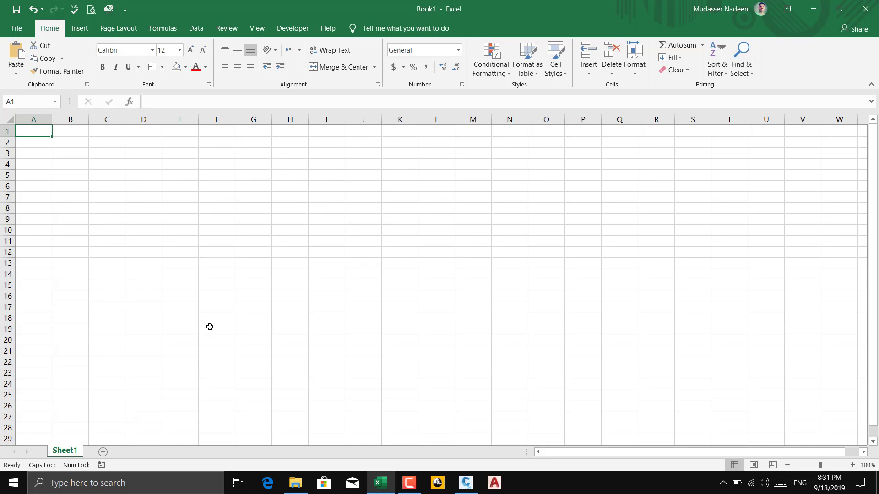
pyautogui.click(408, 483)
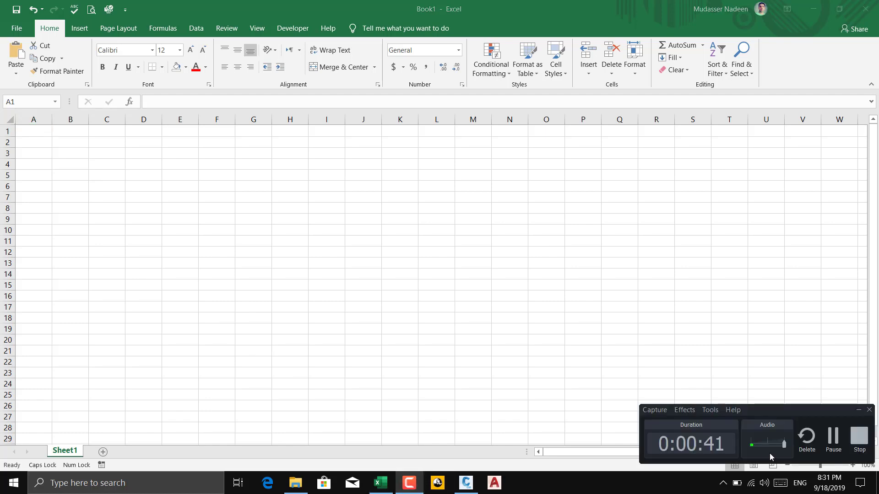
pyautogui.click(833, 440)
pyautogui.click(833, 440)
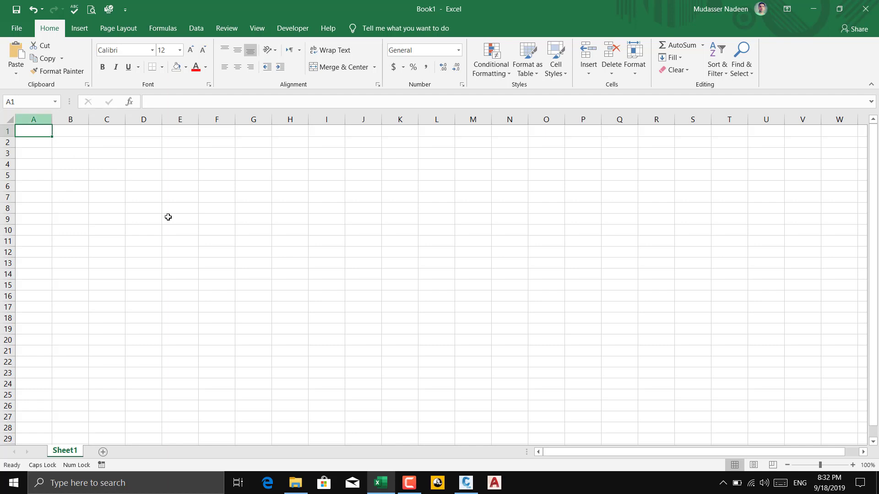
pyautogui.click(413, 487)
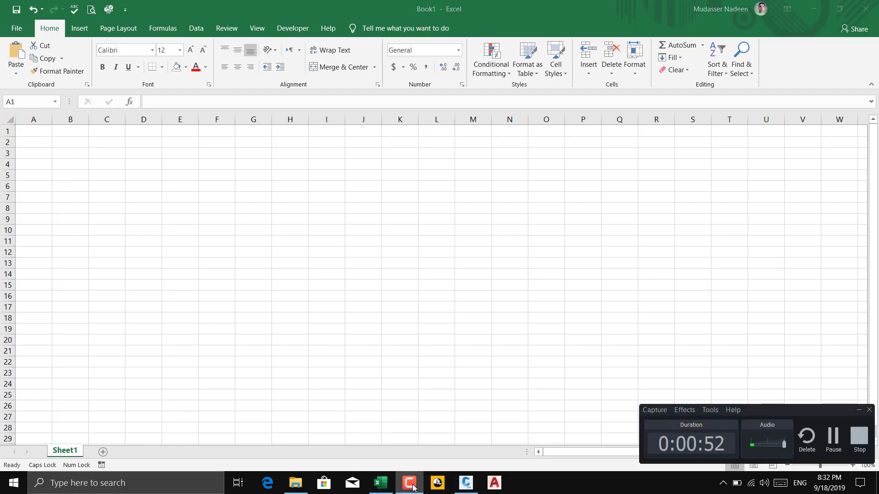
pyautogui.click(412, 487)
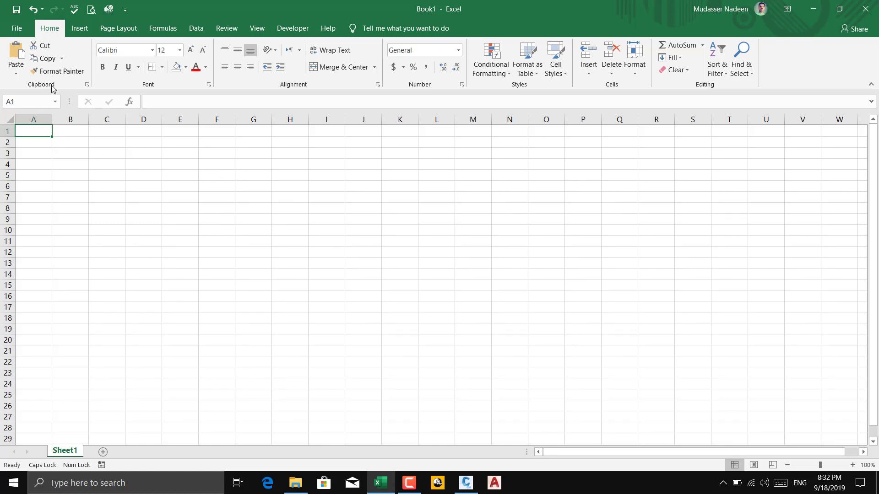
# Look through the start page's template thumbnails and its list of recently used files
pyautogui.click(21, 31)
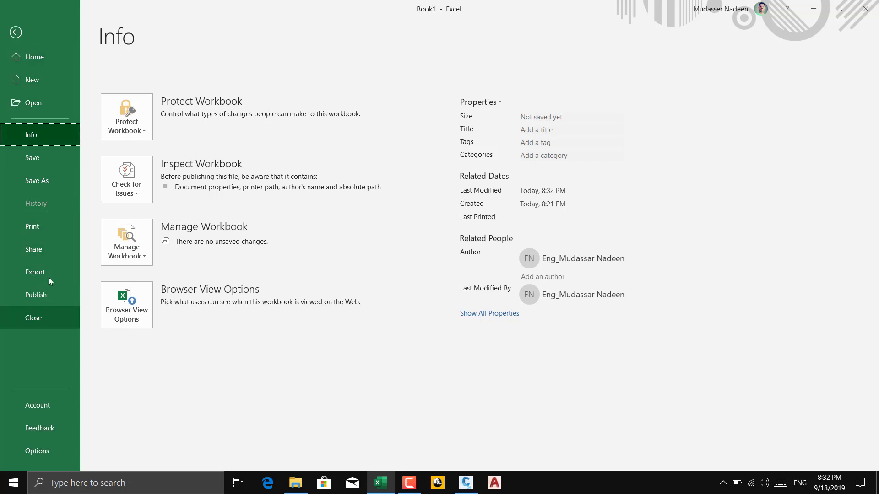
pyautogui.click(33, 59)
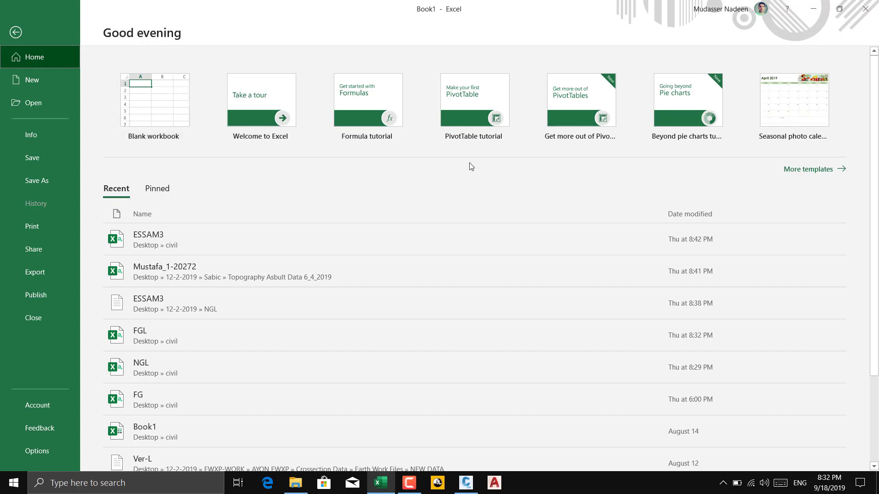
pyautogui.scroll(-2, 188, 125)
pyautogui.scroll(-1, 189, 136)
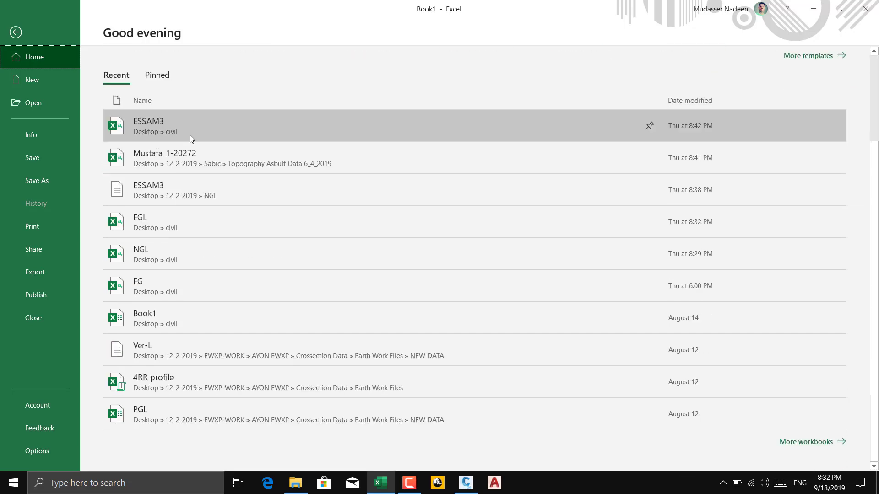
pyautogui.scroll(3, 222, 167)
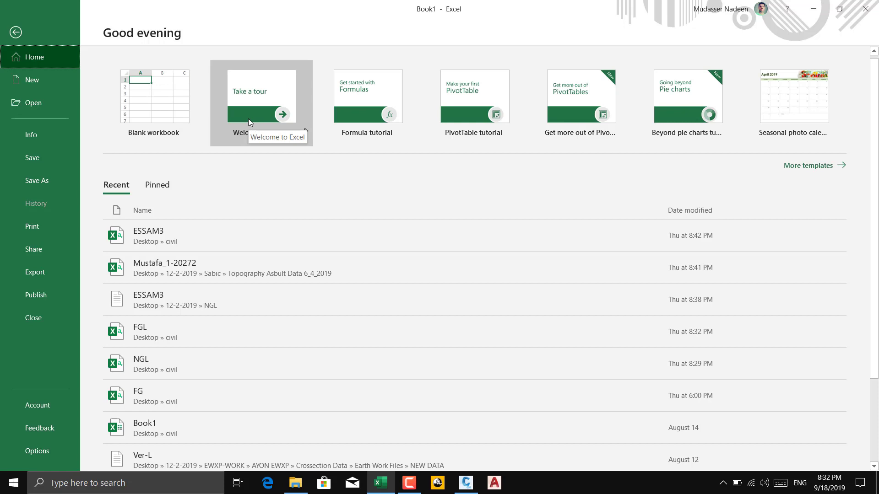
pyautogui.scroll(-1, 136, 210)
pyautogui.scroll(-1, 142, 208)
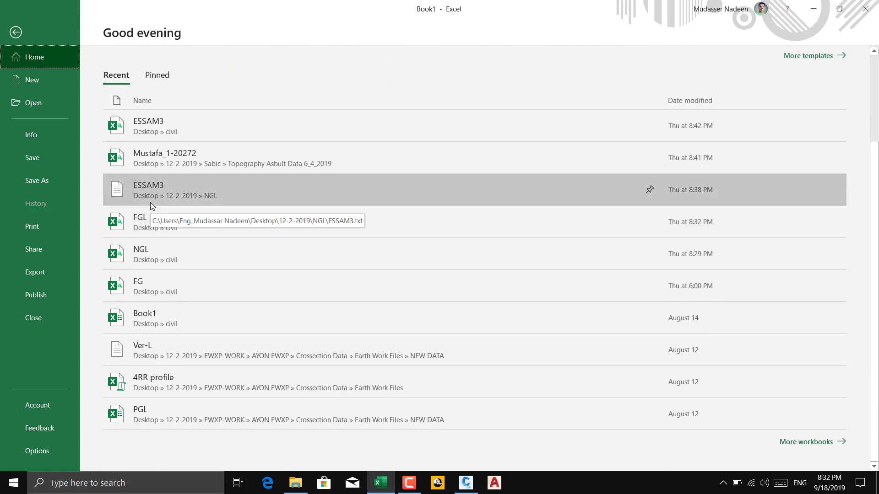
pyautogui.scroll(2, 155, 196)
pyautogui.scroll(-2, 155, 197)
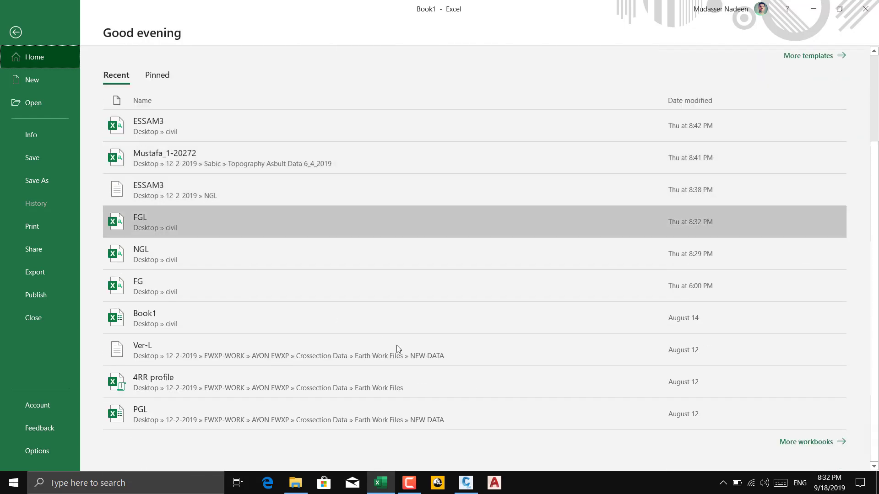
pyautogui.scroll(2, 778, 108)
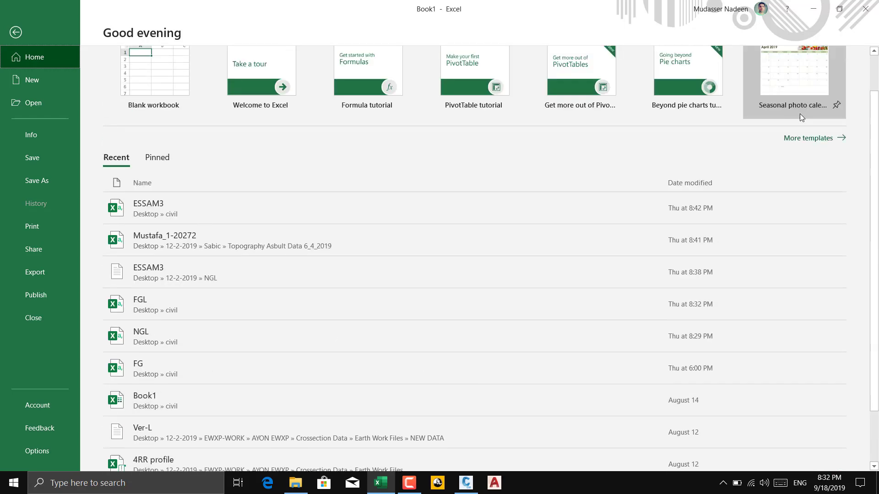
# Browse the full gallery of available workbook templates from beginning to end and back
pyautogui.click(843, 140)
pyautogui.scroll(-3, 441, 202)
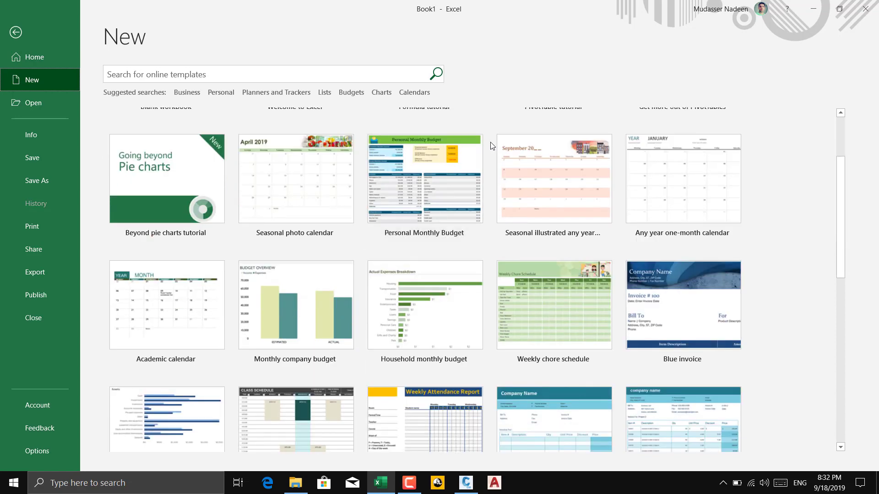
pyautogui.scroll(-5, 441, 201)
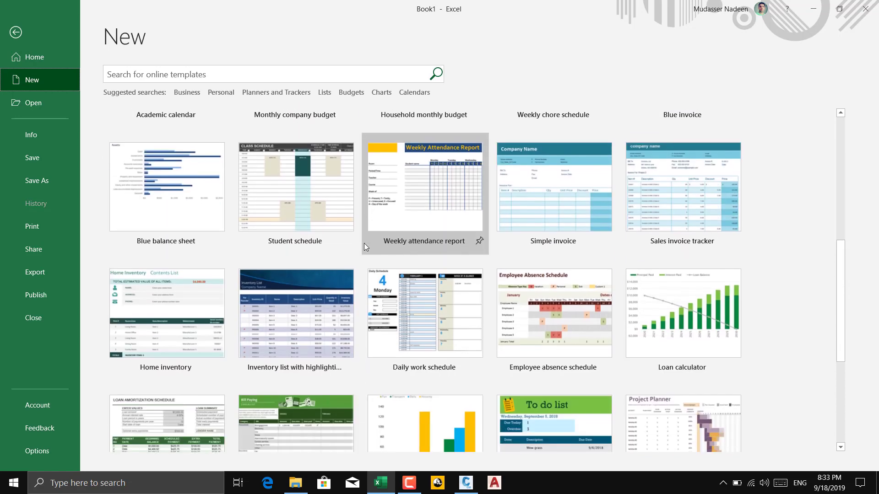
pyautogui.scroll(-5, 363, 243)
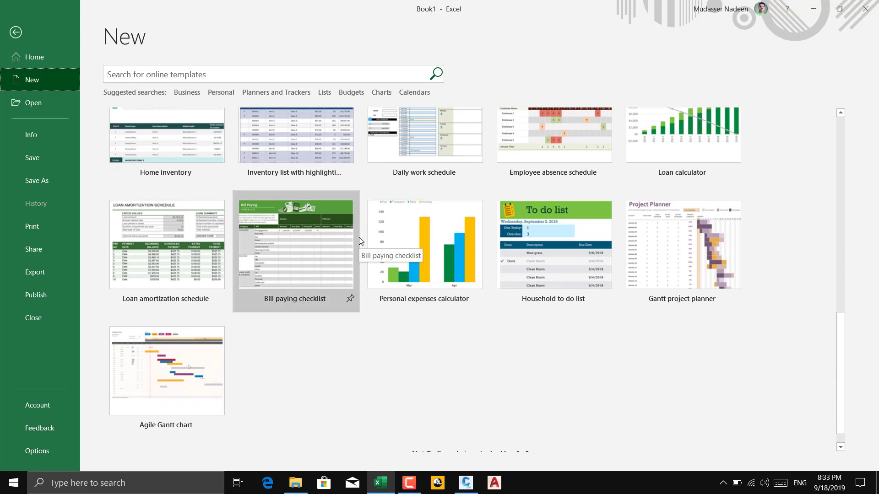
pyautogui.scroll(3, 359, 237)
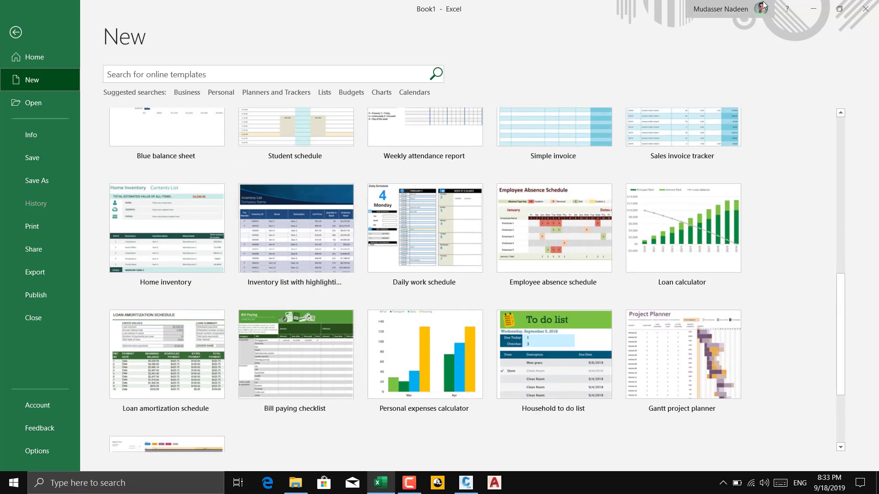
pyautogui.scroll(-3, 281, 207)
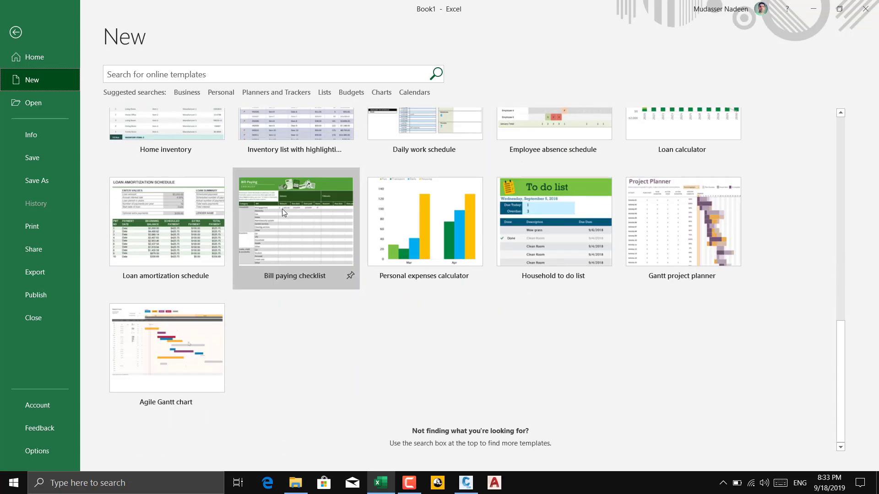
pyautogui.scroll(9, 282, 209)
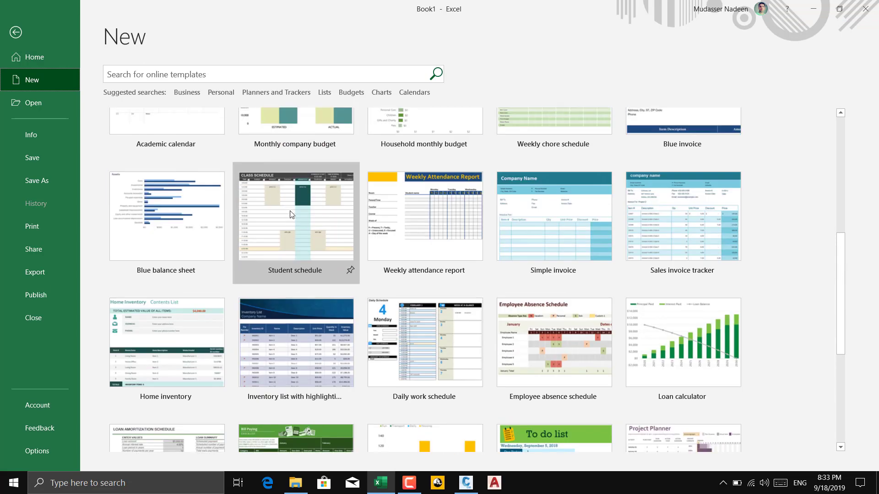
pyautogui.scroll(3, 406, 221)
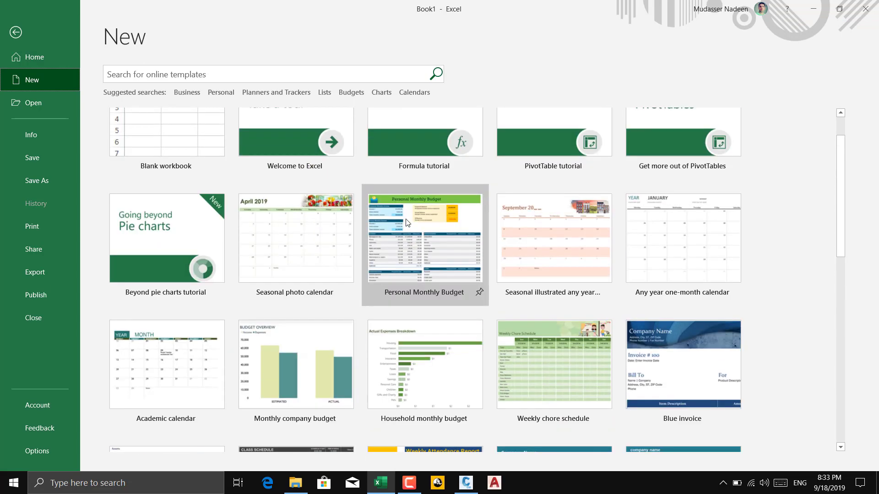
pyautogui.scroll(2, 406, 220)
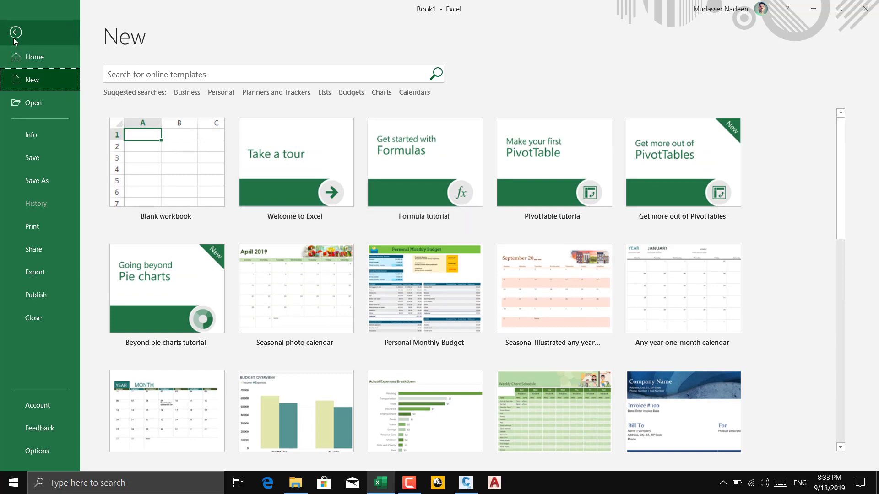
# Create a new workbook from the Blank workbook template
pyautogui.click(36, 59)
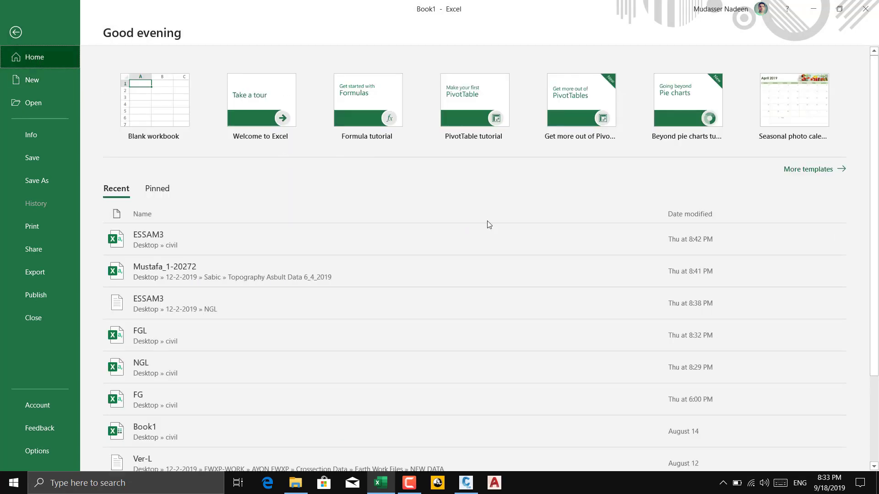
pyautogui.scroll(-3, 183, 280)
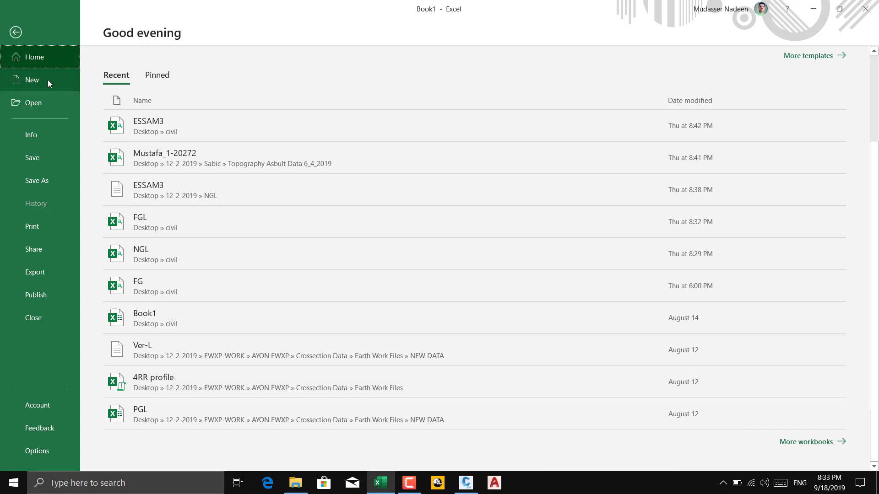
pyautogui.click(29, 81)
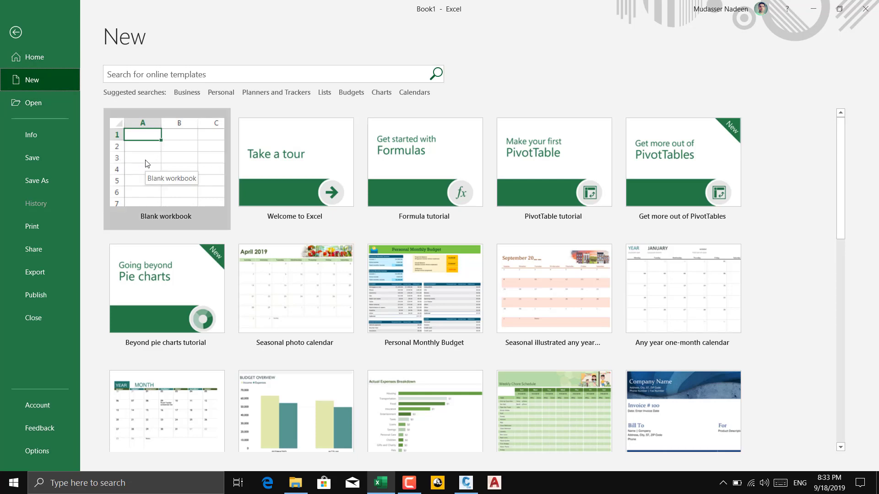
pyautogui.click(170, 171)
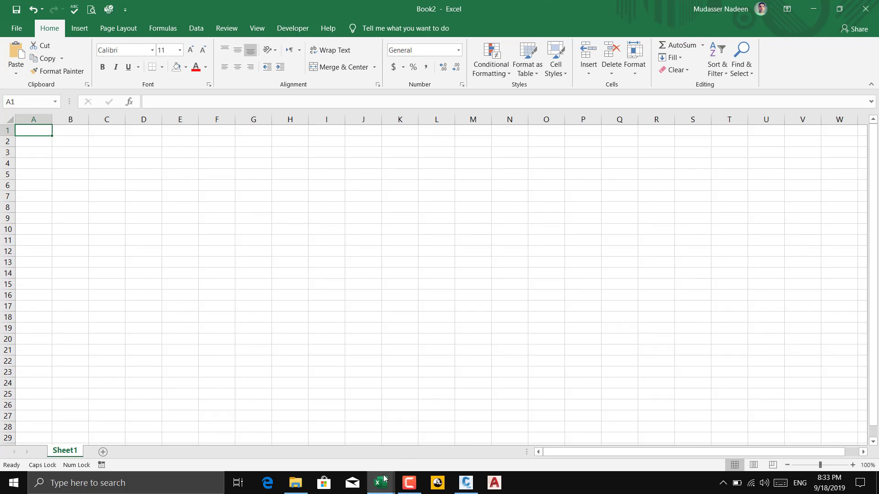
# Switch back to the Book1 workbook and close it without saving its changes
pyautogui.moveTo(381, 482)
pyautogui.click(339, 447)
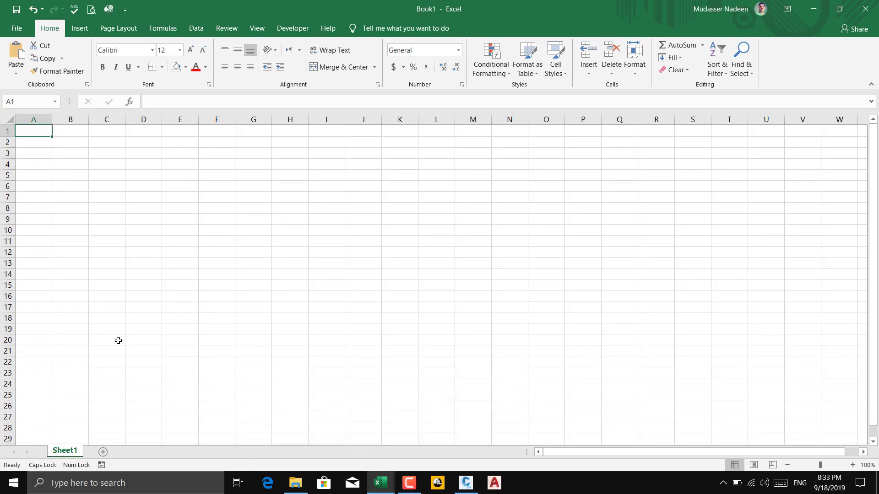
pyautogui.click(865, 9)
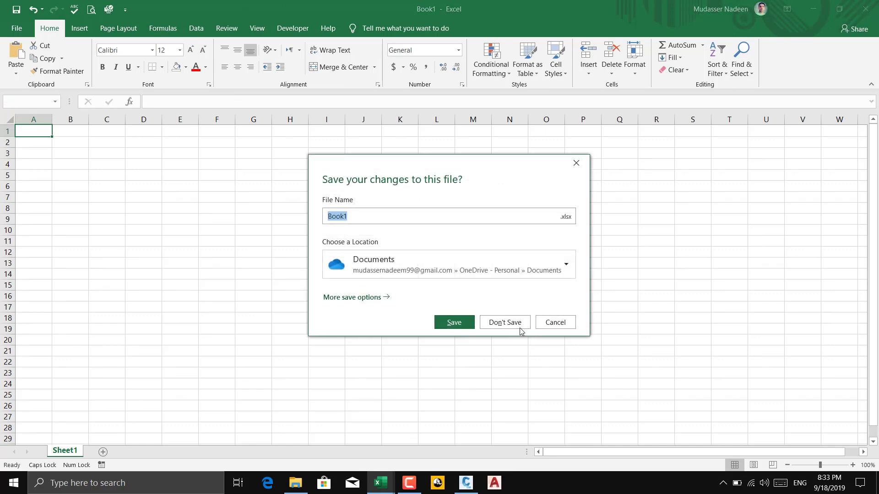
pyautogui.click(516, 326)
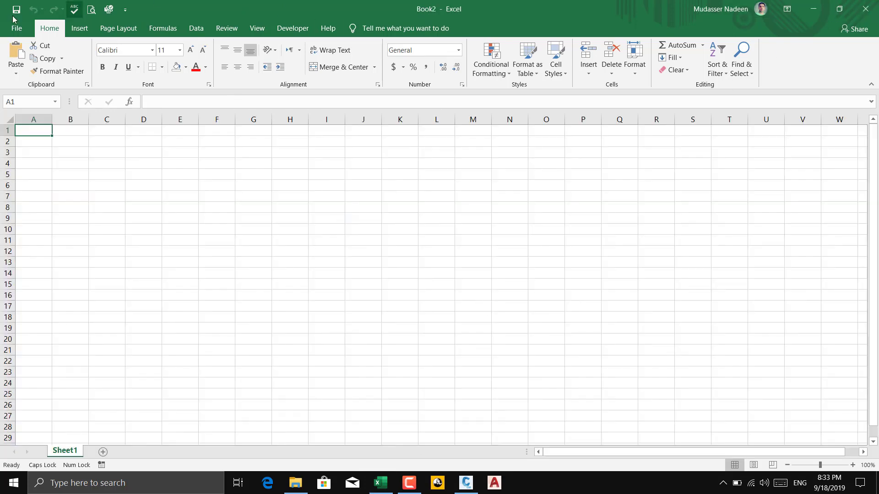
# Examine the Open page's list of recent workbooks, including the older files
pyautogui.click(13, 31)
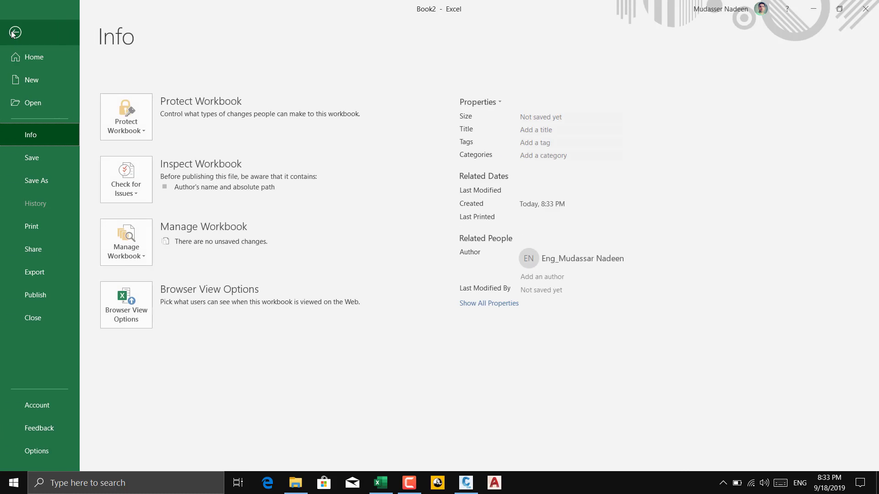
pyautogui.click(38, 105)
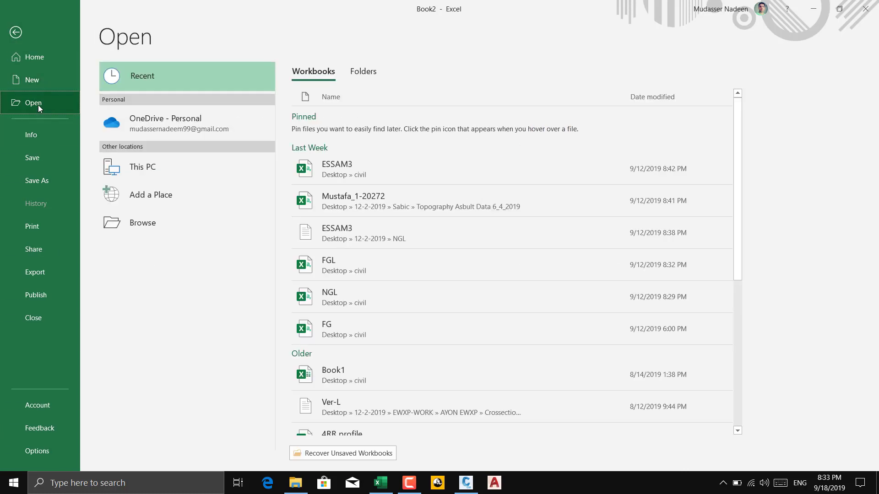
pyautogui.scroll(-3, 434, 190)
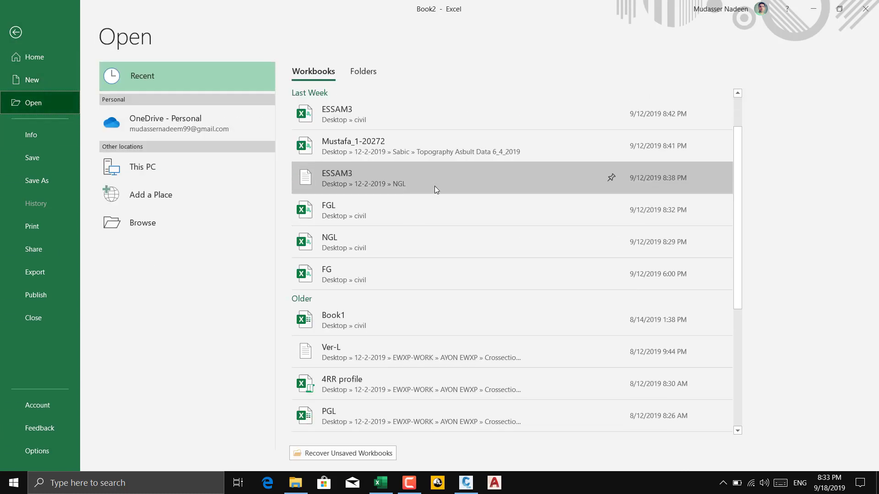
pyautogui.scroll(-5, 378, 195)
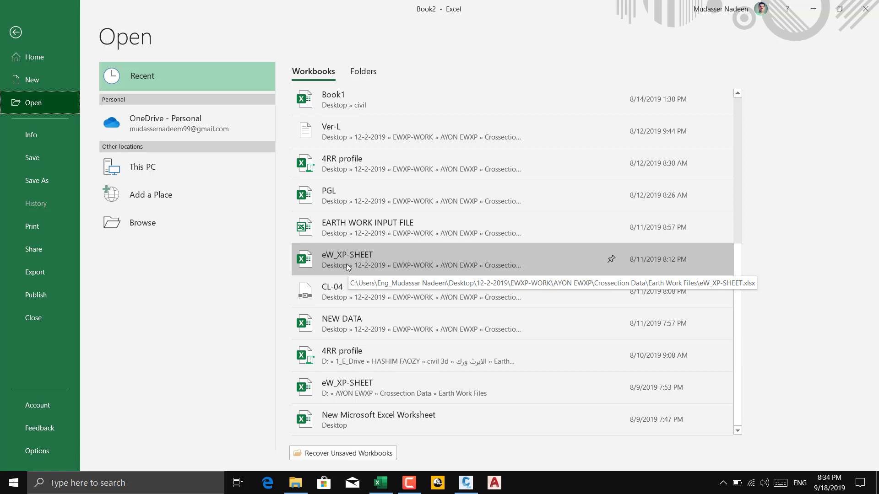
pyautogui.scroll(1, 347, 264)
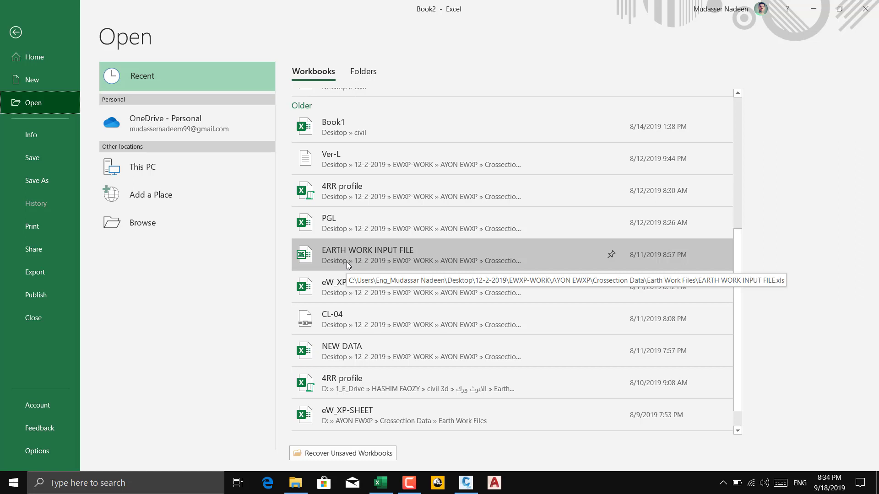
# View the Save As locations and recent folders available for Book2, and return to the worksheet
pyautogui.click(46, 159)
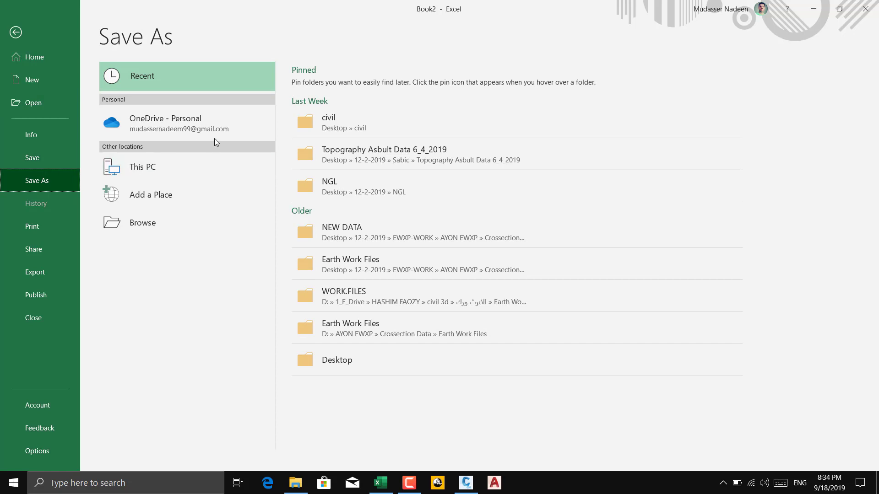
pyautogui.click(45, 157)
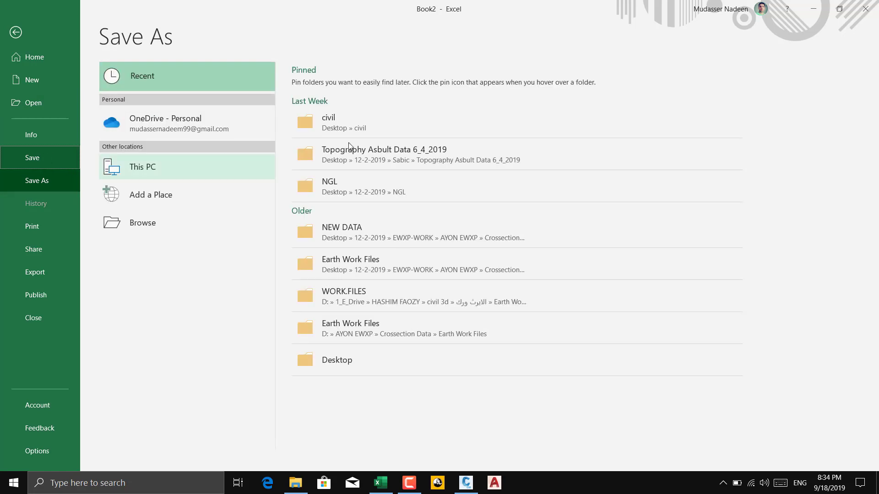
pyautogui.click(17, 34)
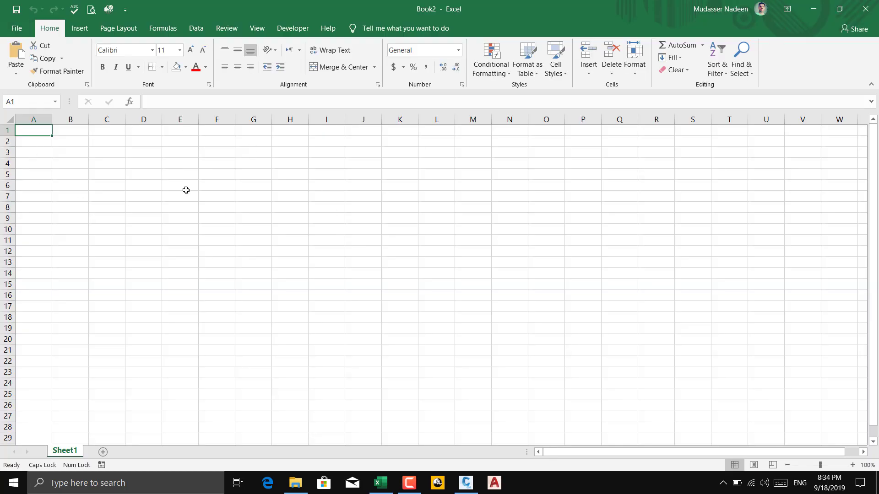
# Enter GDFH in cell A1, 465 in cell E8 and K in cell E4
pyautogui.write('GDFH')
pyautogui.click(171, 203)
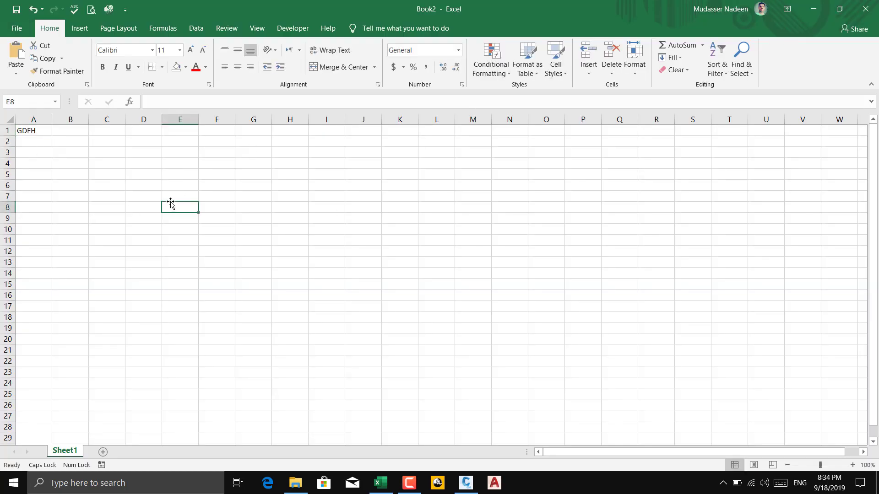
pyautogui.write('465')
pyautogui.click(169, 165)
pyautogui.write('K')
pyautogui.click(242, 194)
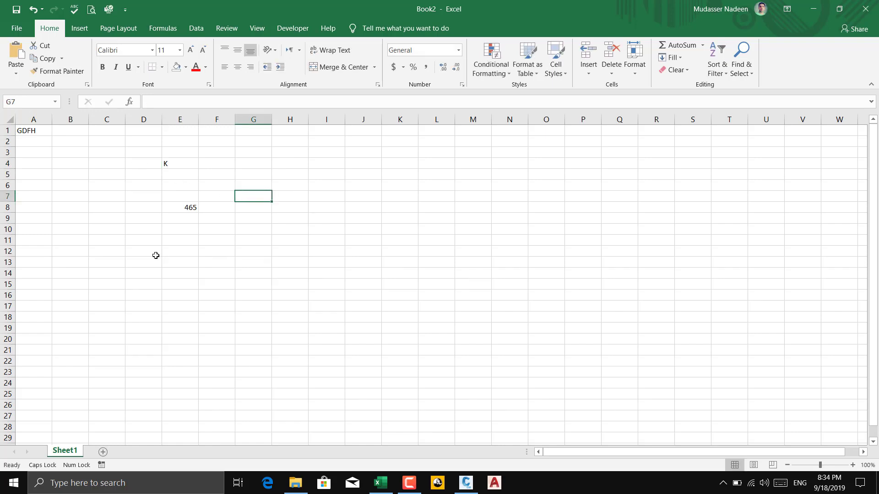
# Save the new workbook in the Desktop's civil folder under the name DATA
pyautogui.click(17, 28)
pyautogui.click(24, 156)
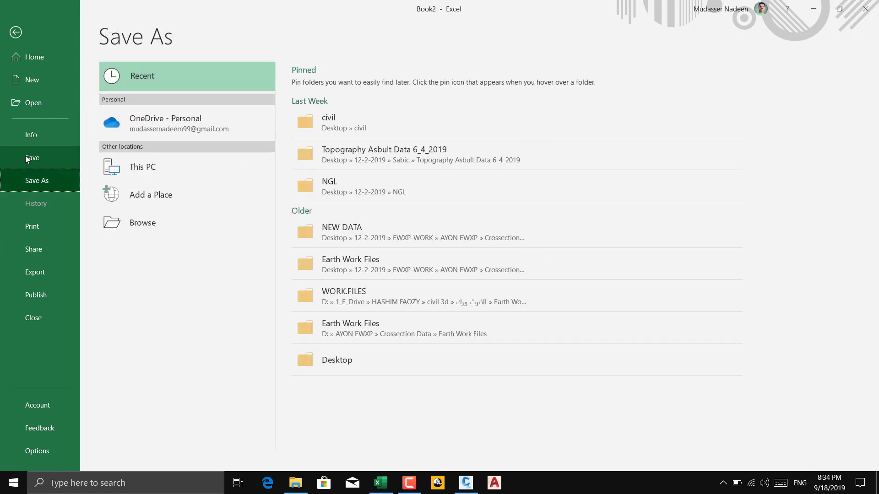
pyautogui.click(307, 129)
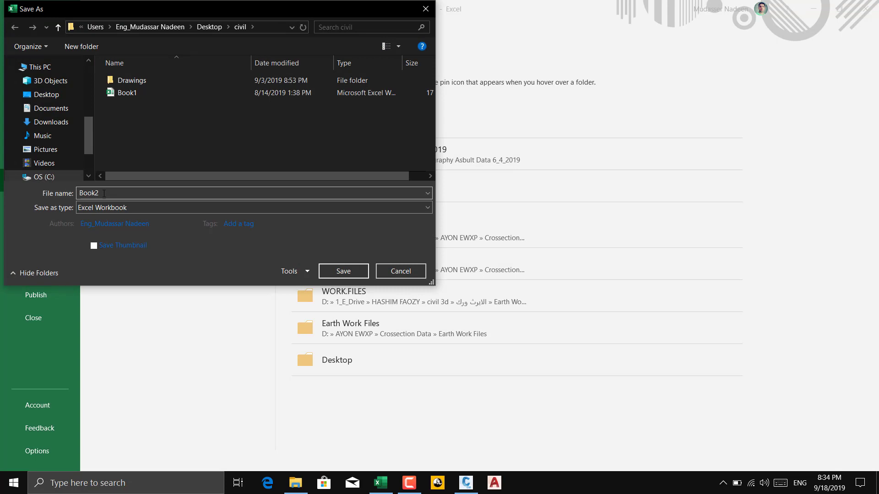
pyautogui.moveTo(103, 194); pyautogui.dragTo(80, 194)
pyautogui.write('DATA')
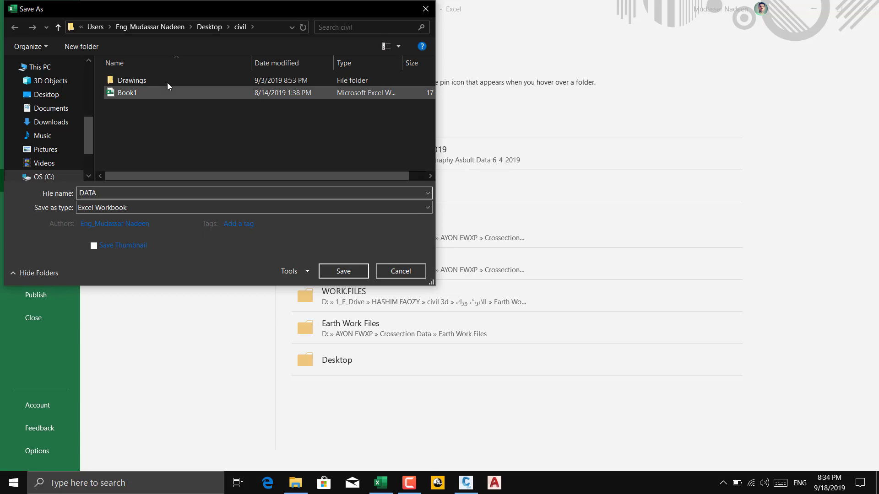
pyautogui.click(331, 272)
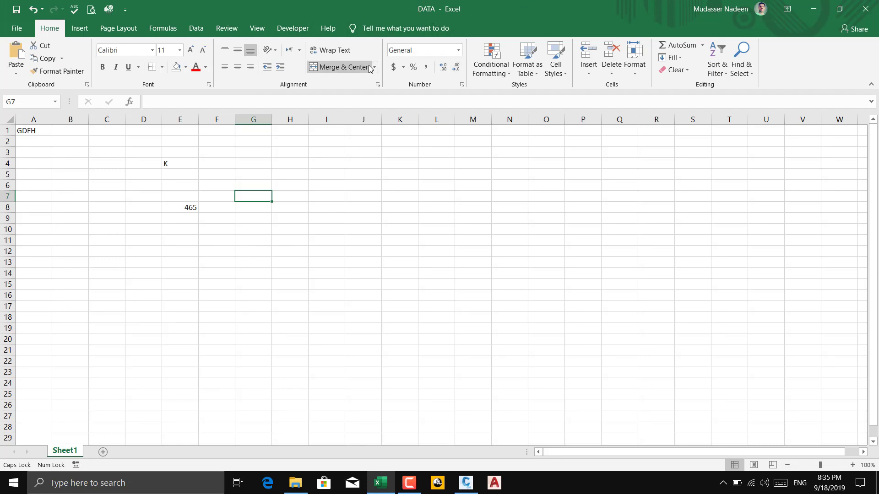
# Enter FG in cell J12, X in G12, YR in G6 and GFG in G14
pyautogui.click(380, 253)
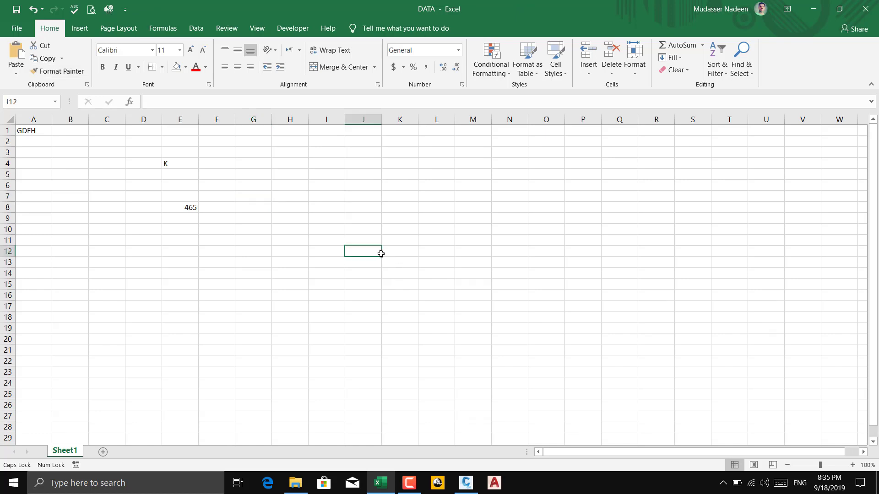
pyautogui.write('FG')
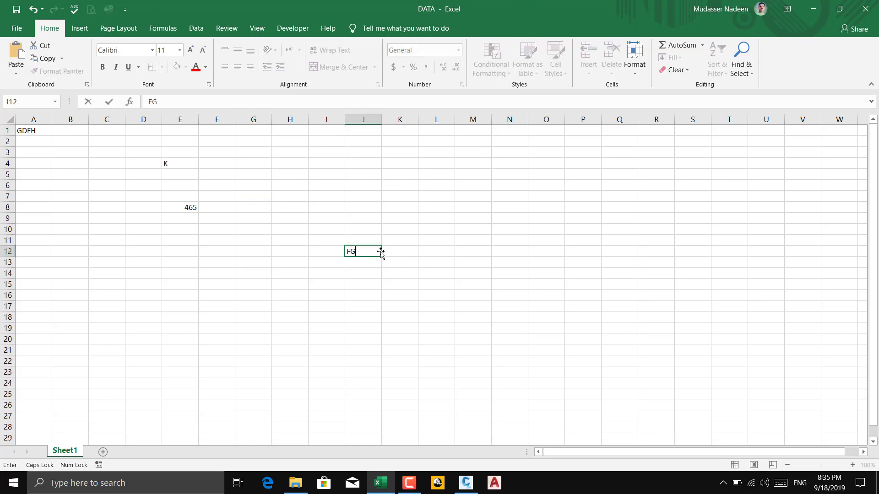
pyautogui.click(241, 250)
pyautogui.write('X')
pyautogui.click(266, 181)
pyautogui.write('YR')
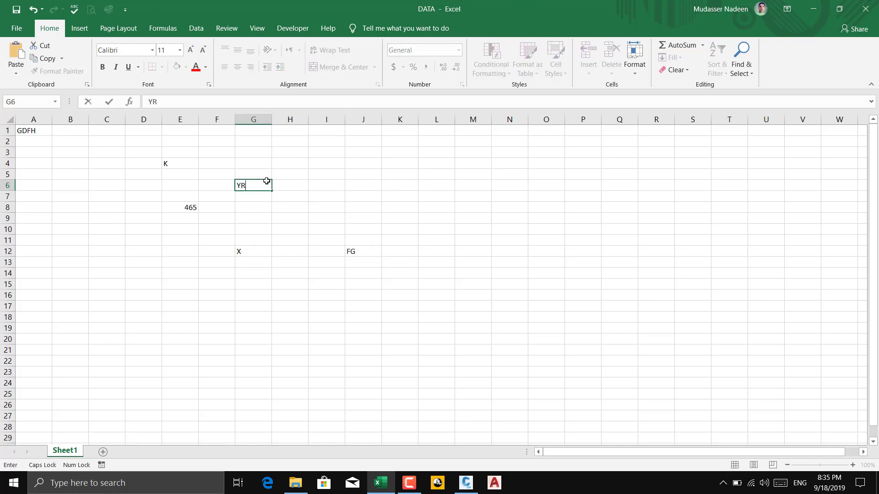
pyautogui.click(270, 273)
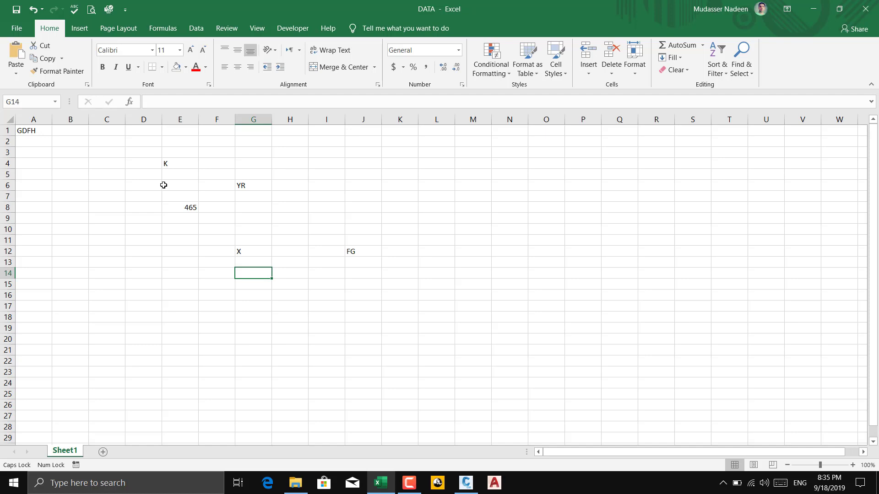
pyautogui.write('GFG')
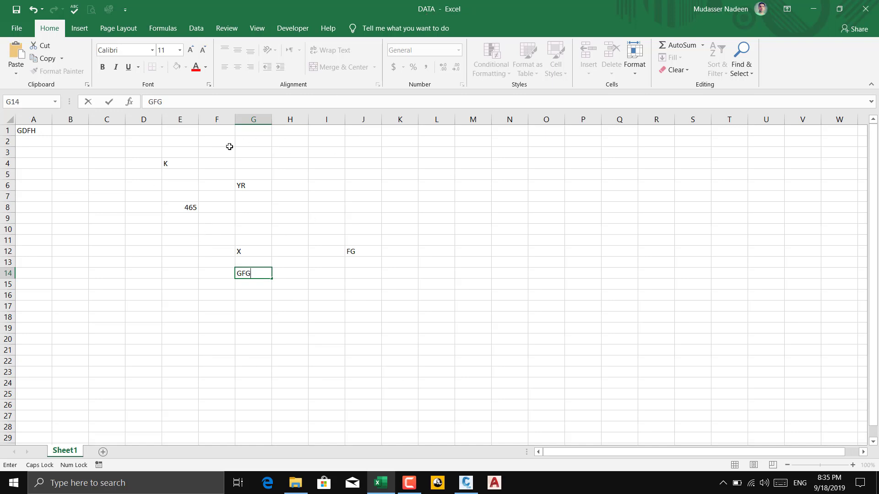
pyautogui.click(151, 241)
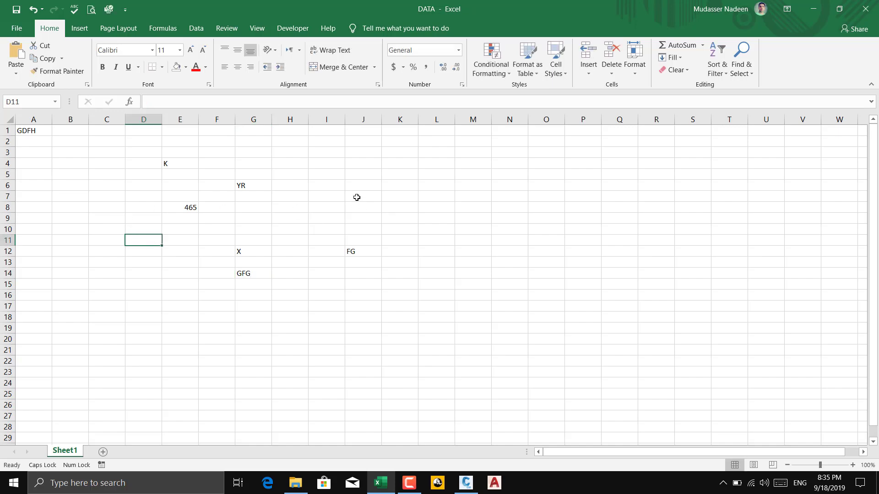
# Save a copy of the workbook as DATA2 in the civil folder
pyautogui.click(17, 28)
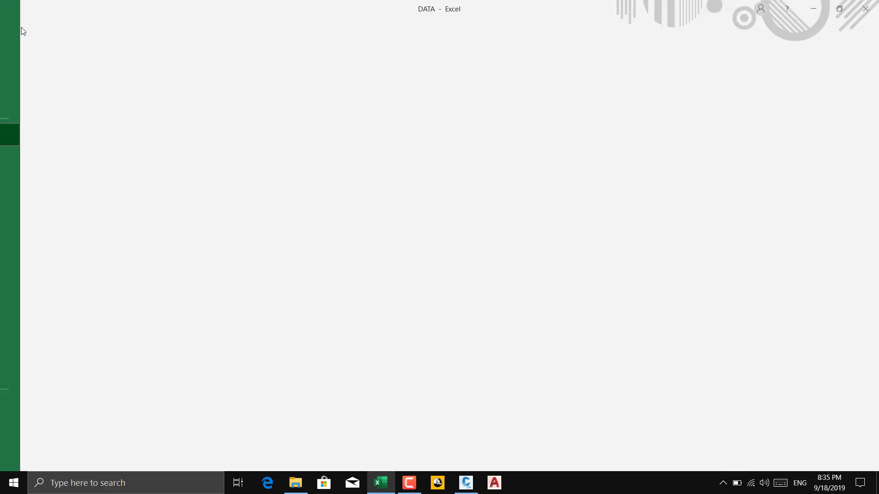
pyautogui.click(43, 185)
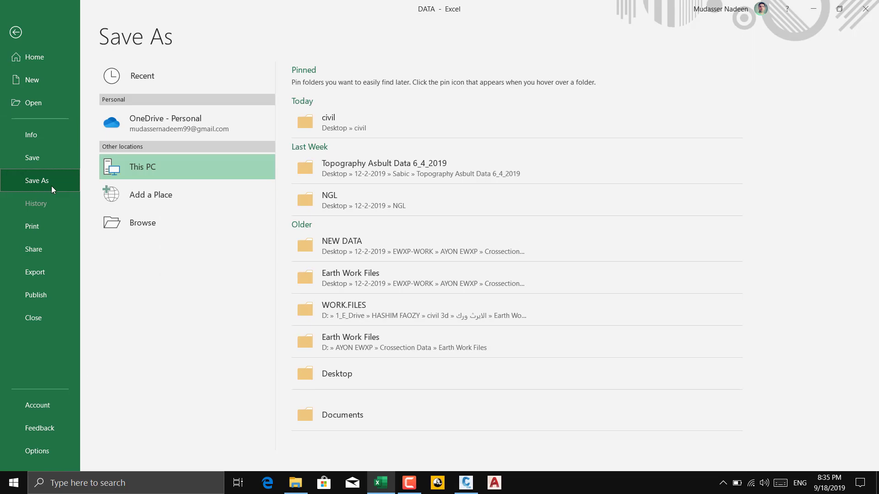
pyautogui.click(345, 125)
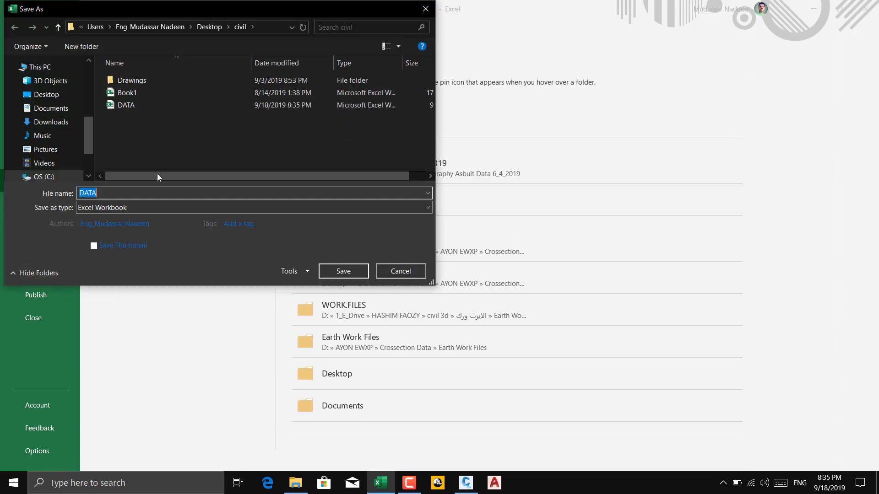
pyautogui.press('End')
pyautogui.moveTo(97, 193); pyautogui.dragTo(74, 193)
pyautogui.click(108, 192)
pyautogui.write('2')
pyautogui.click(343, 272)
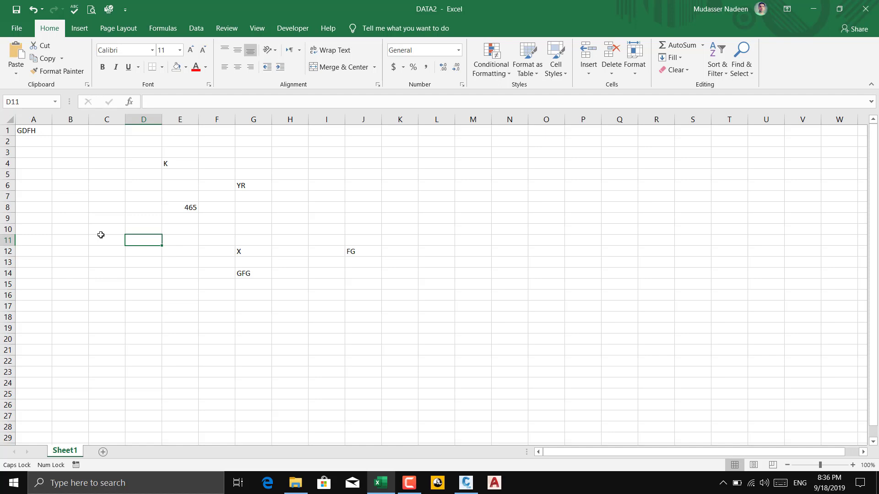
# View the print settings and page preview for DATA2, and return to the worksheet
pyautogui.click(16, 28)
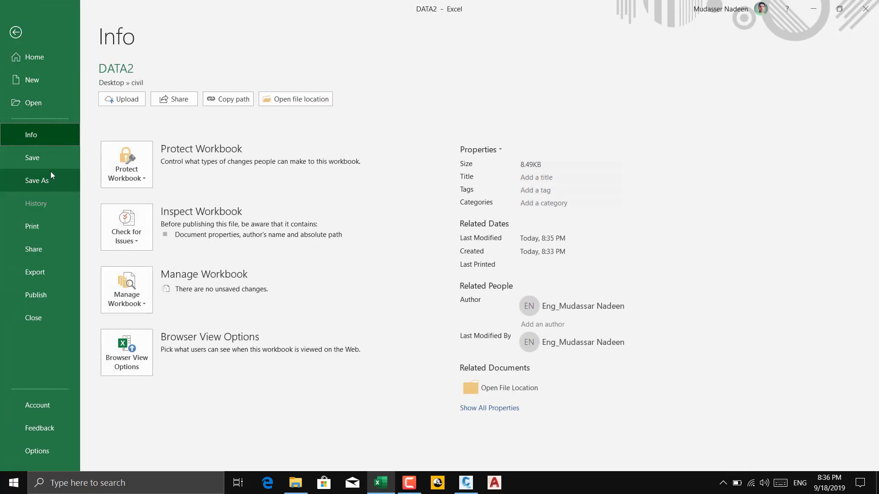
pyautogui.click(33, 229)
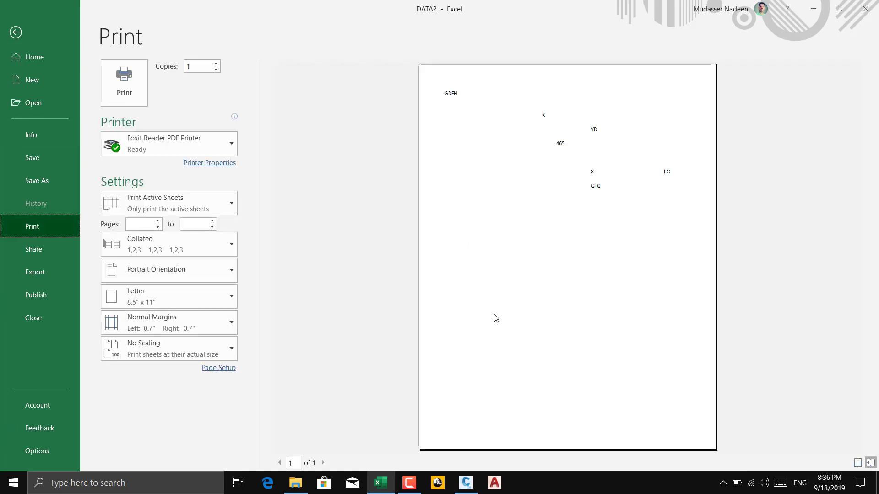
pyautogui.click(15, 32)
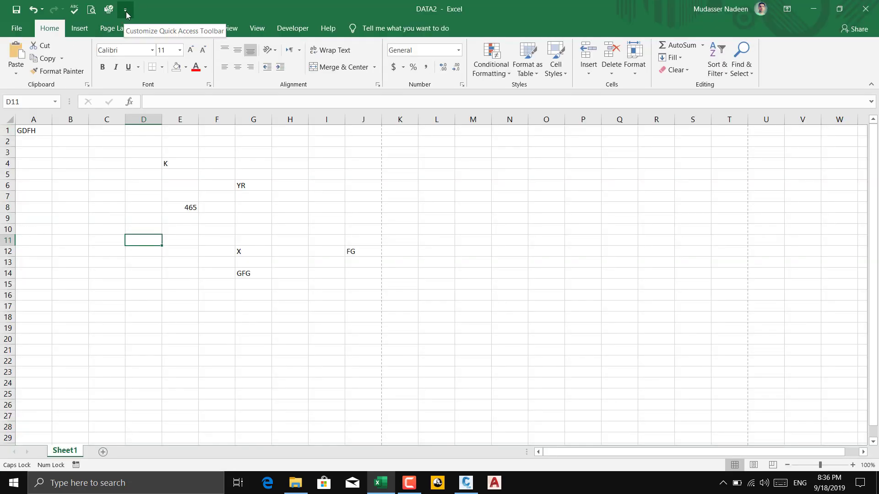
# Remove and re-add Print Preview and Print on the Quick Access Toolbar, and check the shortcut by viewing the print preview
pyautogui.click(125, 11)
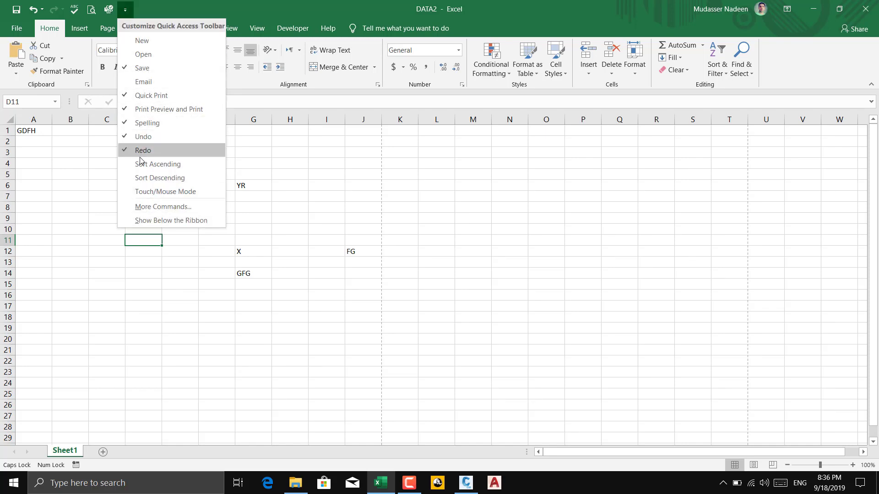
pyautogui.click(126, 111)
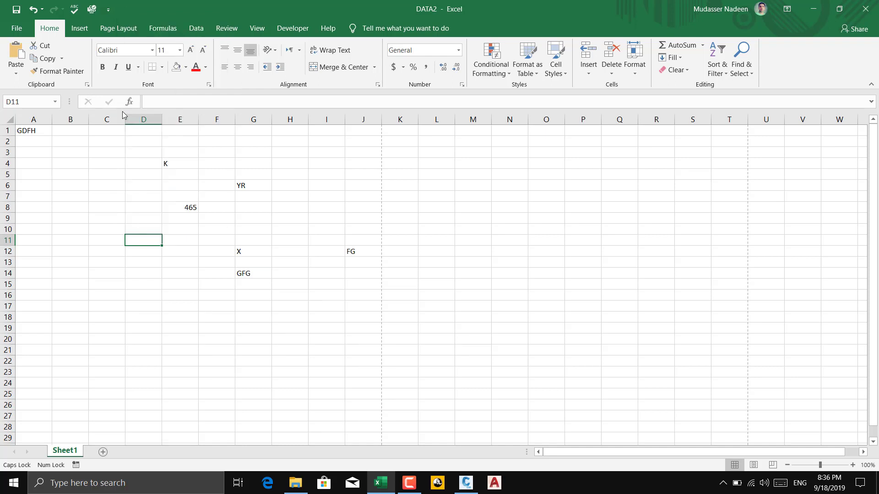
pyautogui.click(108, 9)
pyautogui.click(126, 111)
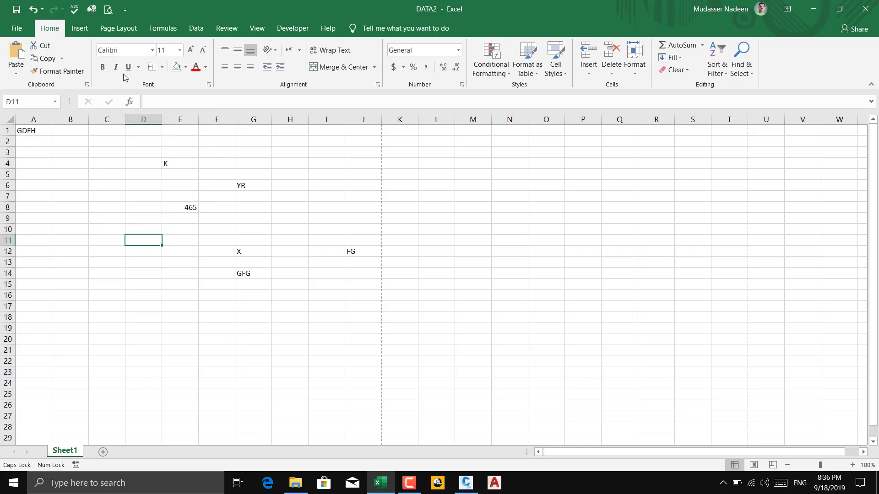
pyautogui.click(108, 9)
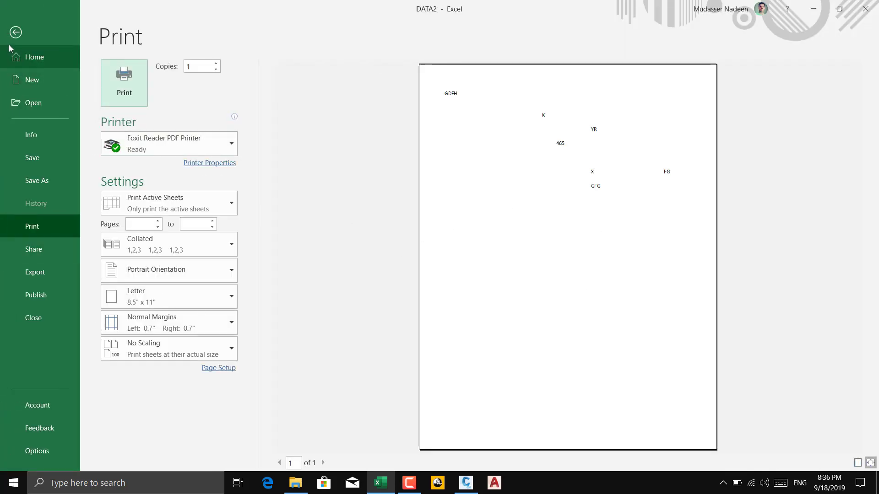
pyautogui.click(16, 32)
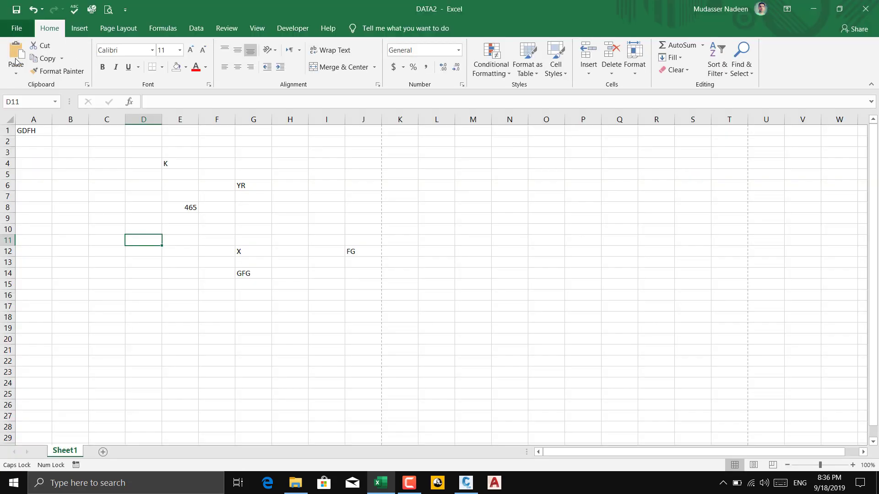
# Examine the Share options, the Export options including Change File Type, and the Publish to Power BI page
pyautogui.click(17, 27)
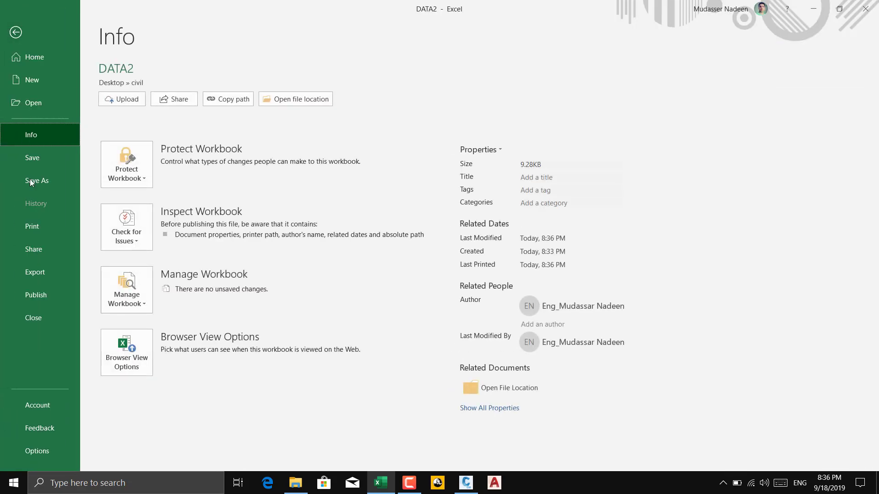
pyautogui.click(36, 251)
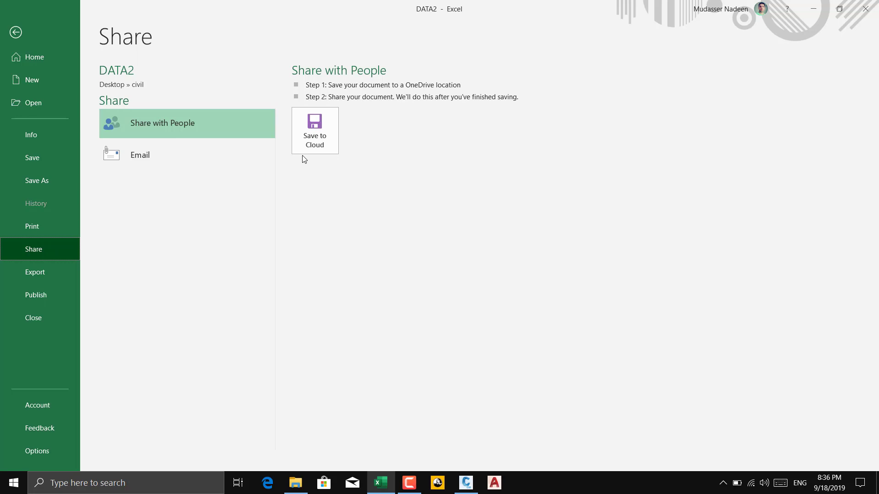
pyautogui.click(35, 274)
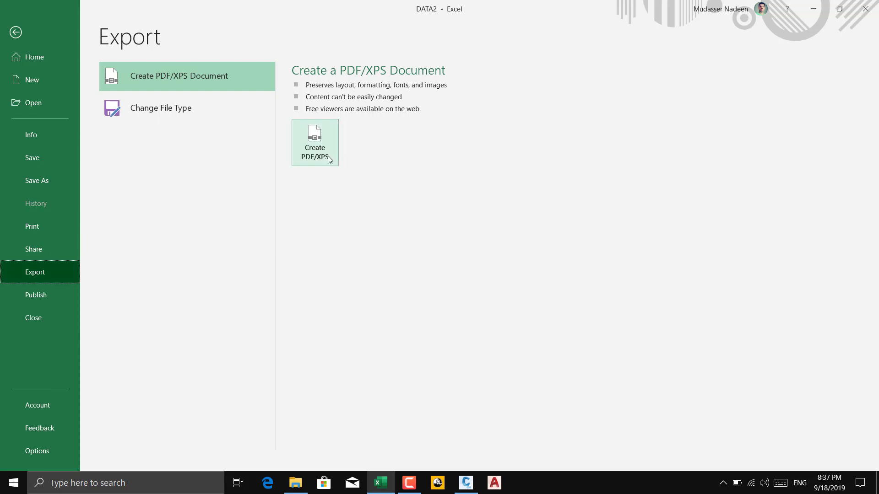
pyautogui.click(190, 113)
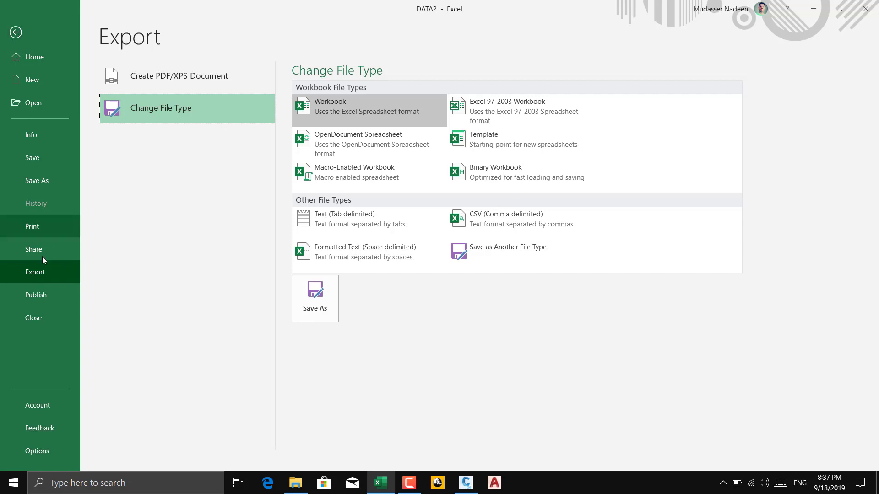
pyautogui.click(41, 296)
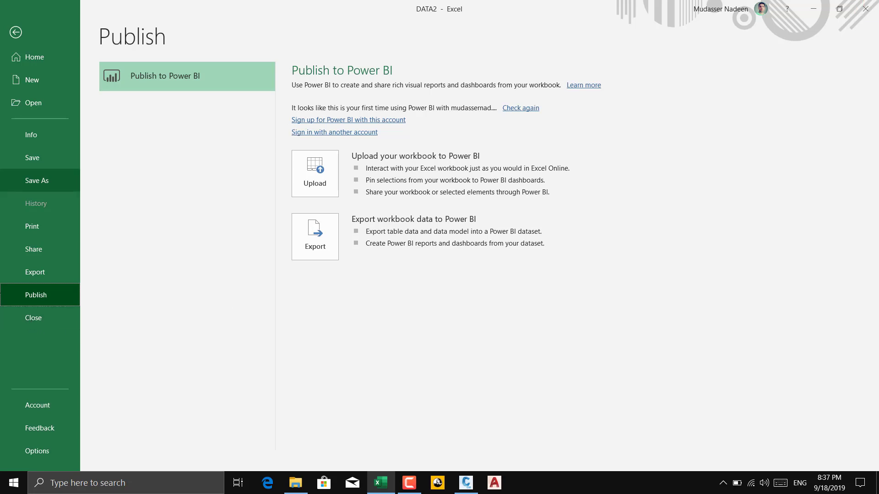
# View the Account information, and open and close the Feedback Hub
pyautogui.click(41, 407)
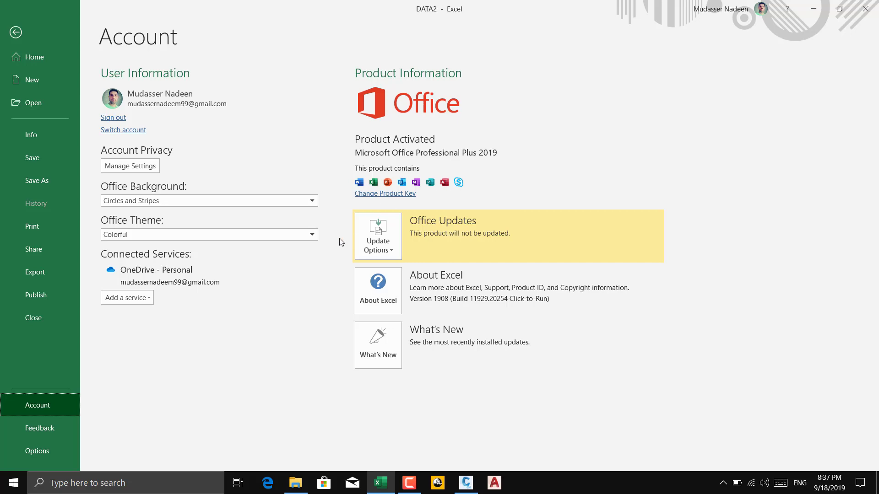
pyautogui.click(41, 426)
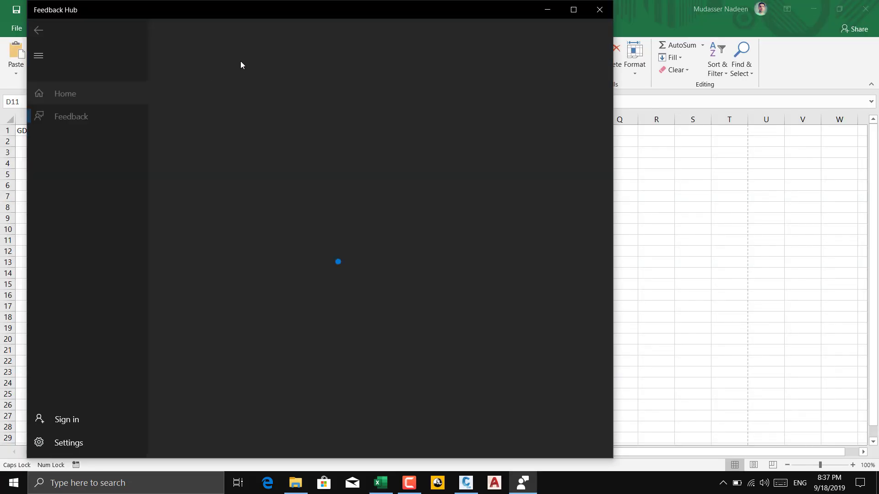
pyautogui.click(599, 10)
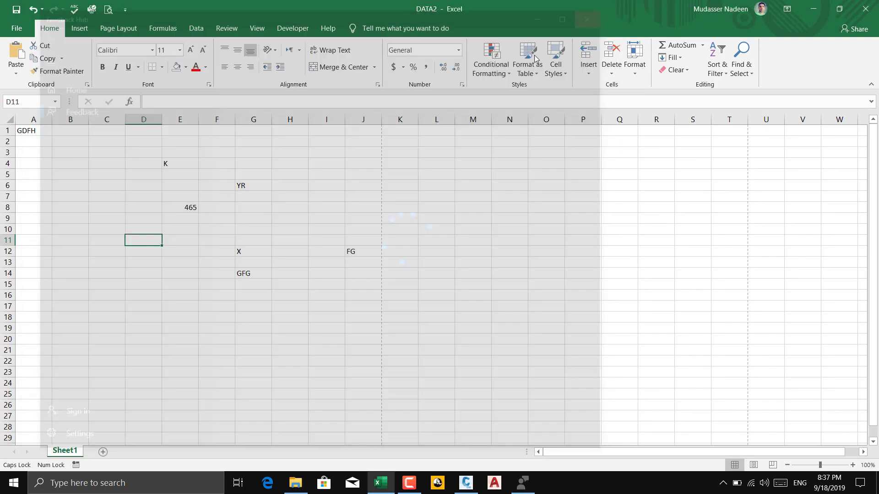
# Examine the General page of Excel Options, including the settings for new workbooks, and close the dialog without changes
pyautogui.click(16, 28)
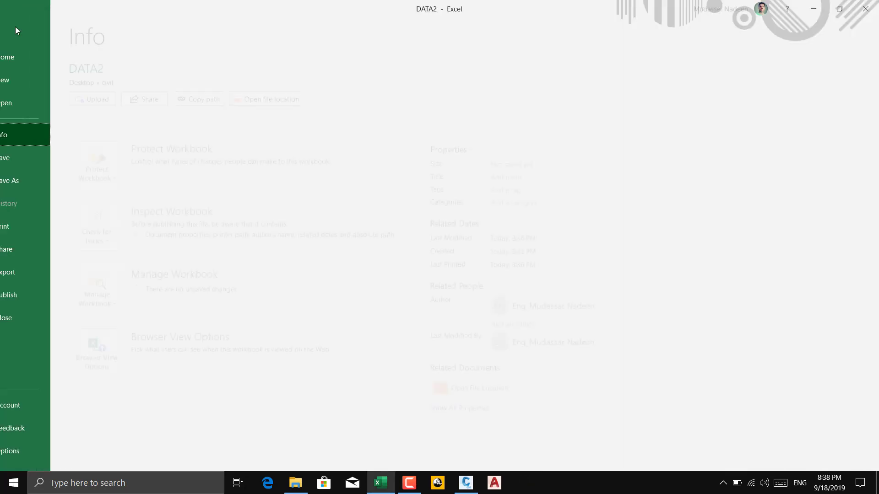
pyautogui.click(27, 452)
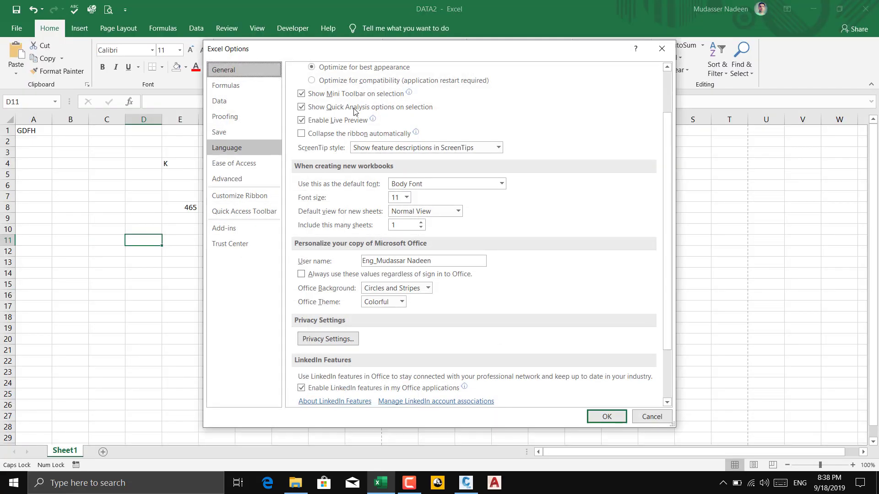
pyautogui.moveTo(414, 51); pyautogui.dragTo(389, 58)
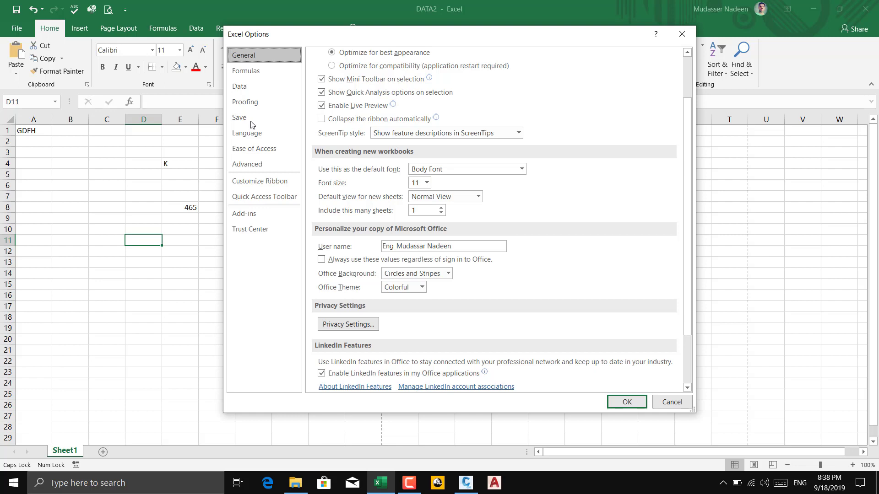
pyautogui.moveTo(395, 36); pyautogui.dragTo(375, 53)
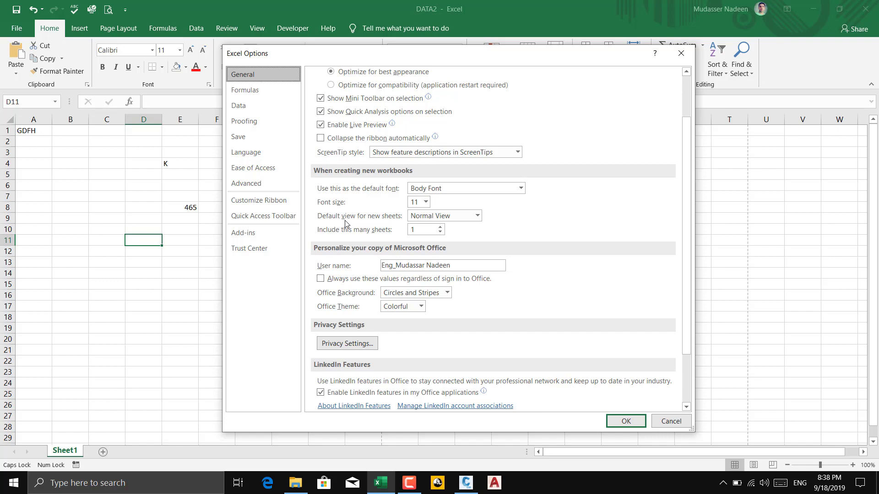
pyautogui.click(661, 426)
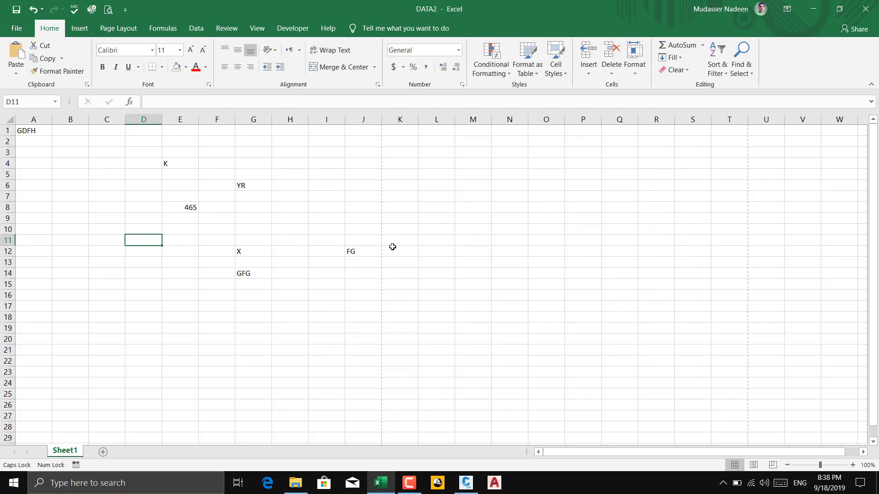
pyautogui.click(410, 483)
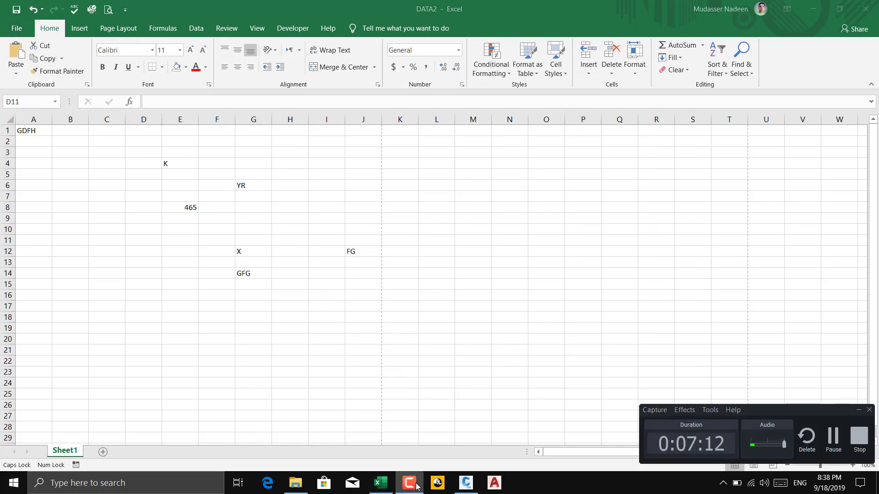
pyautogui.click(410, 484)
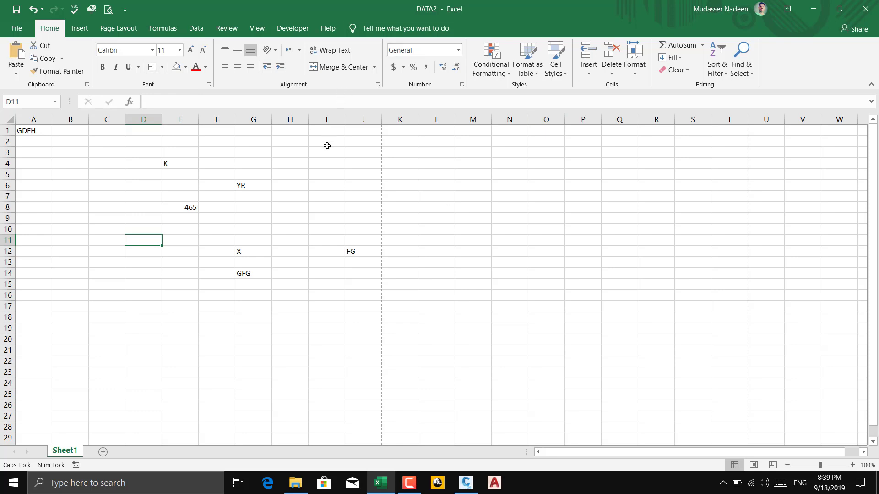
pyautogui.moveTo(384, 490)
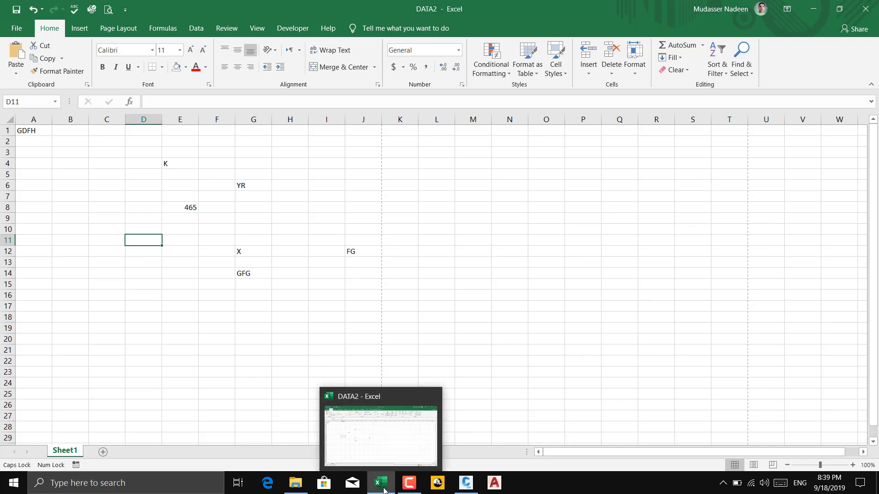
pyautogui.click(415, 488)
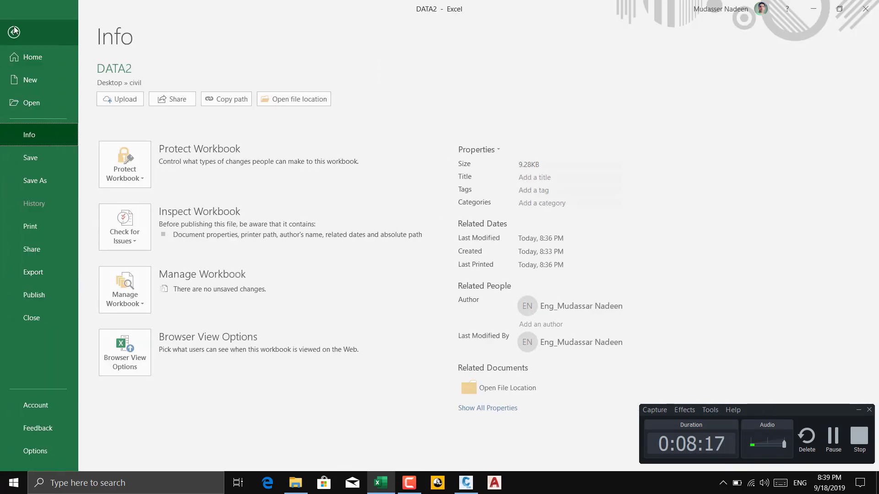
# View the Info page for the DATA2 workbook and return to the worksheet
pyautogui.click(17, 30)
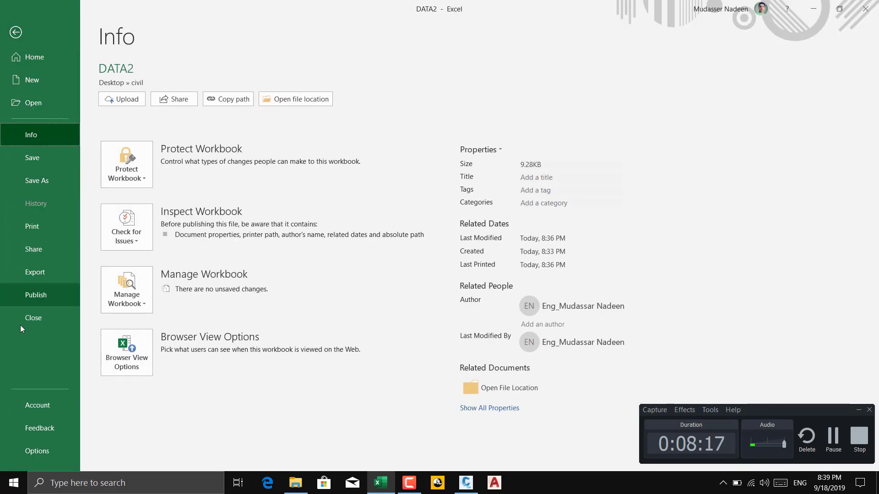
pyautogui.click(16, 32)
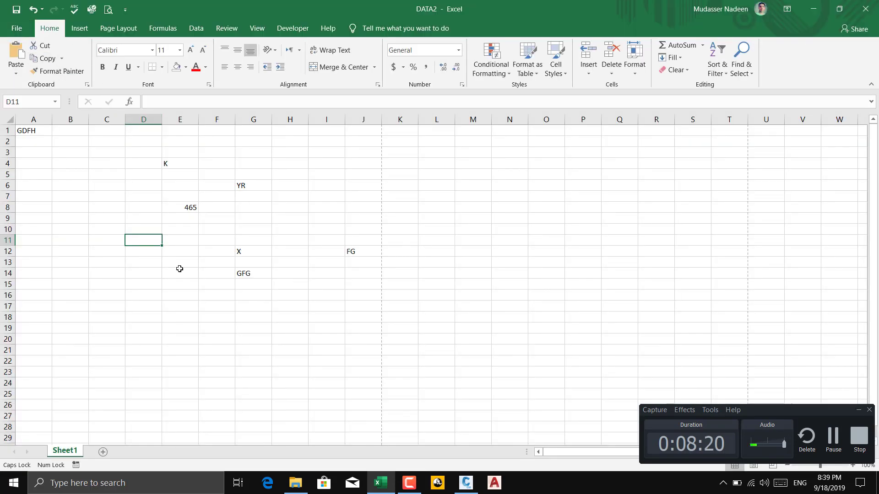